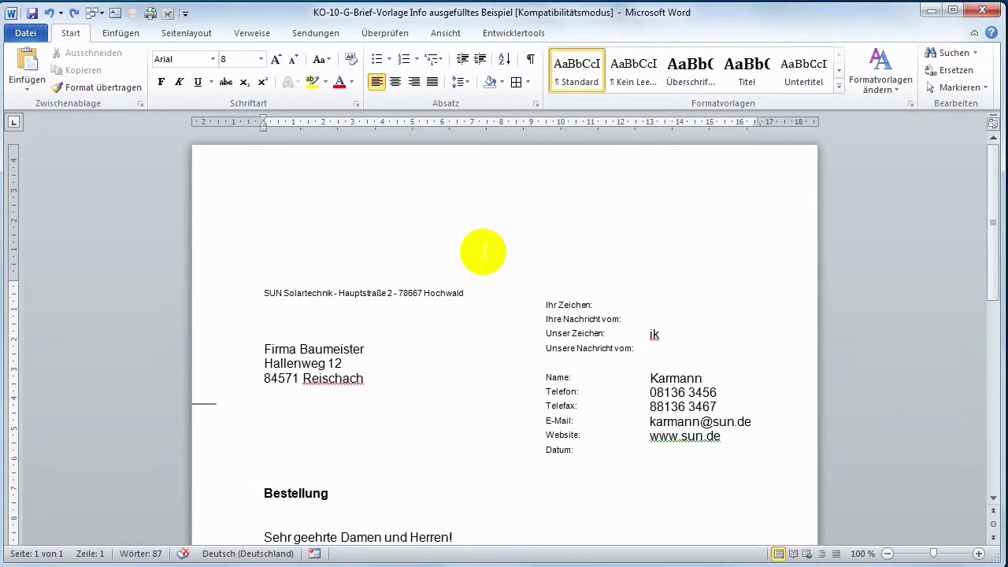
Apply Alle Rahmenlinien to the whole address and reference table to show its cell grid.
{"action": "scroll", "coordinate": [483, 252], "scroll_direction": "down", "scroll_amount": 3}
{"action": "scroll", "coordinate": [483, 252], "scroll_direction": "down", "scroll_amount": 2}
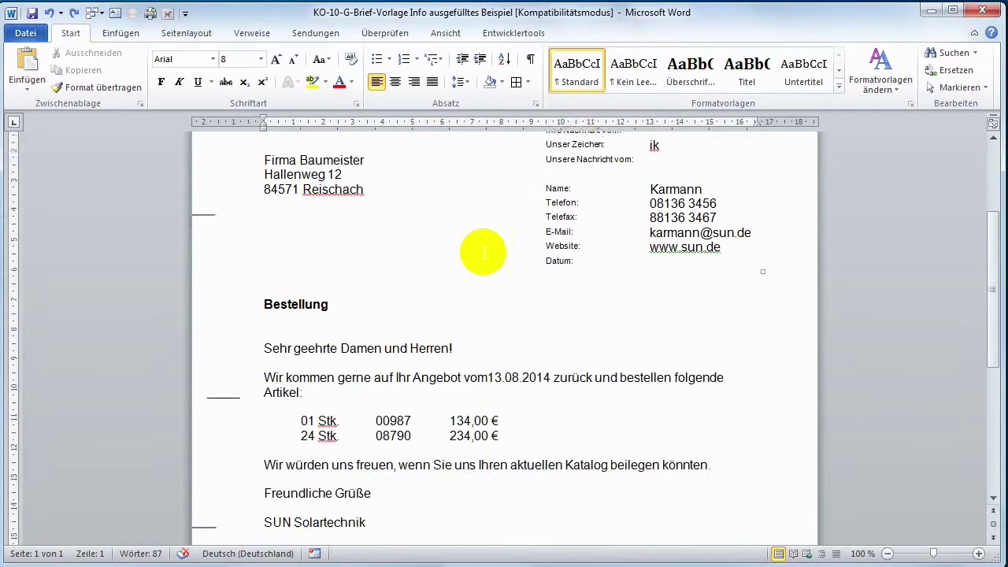
{"action": "scroll", "coordinate": [483, 252], "scroll_direction": "down", "scroll_amount": 4}
{"action": "scroll", "coordinate": [483, 252], "scroll_direction": "down", "scroll_amount": 2}
{"action": "scroll", "coordinate": [483, 252], "scroll_direction": "down", "scroll_amount": 2}
{"action": "scroll", "coordinate": [482, 252], "scroll_direction": "up", "scroll_amount": 3}
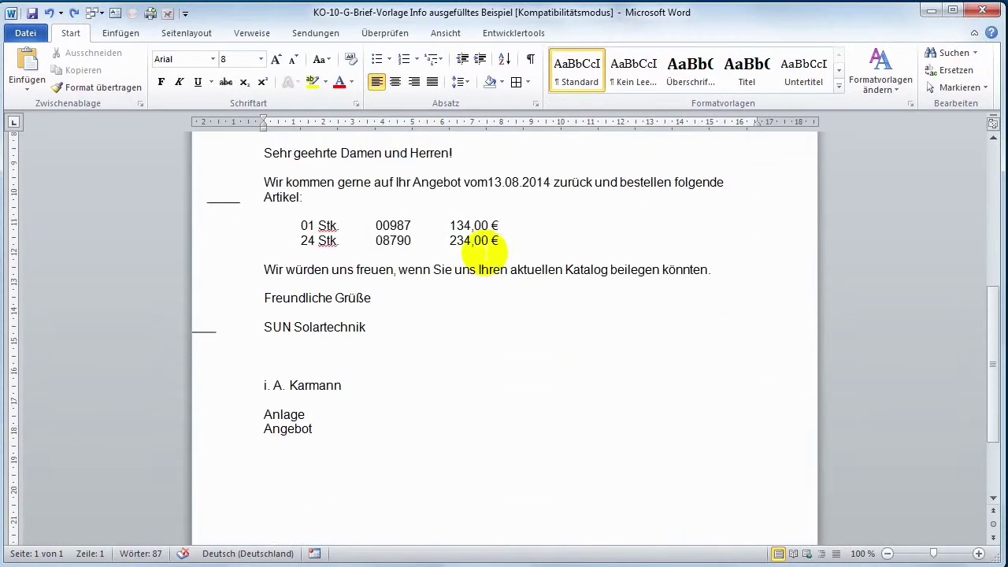
{"action": "scroll", "coordinate": [483, 252], "scroll_direction": "up", "scroll_amount": 1}
{"action": "scroll", "coordinate": [483, 252], "scroll_direction": "up", "scroll_amount": 4}
{"action": "scroll", "coordinate": [484, 253], "scroll_direction": "up", "scroll_amount": 4}
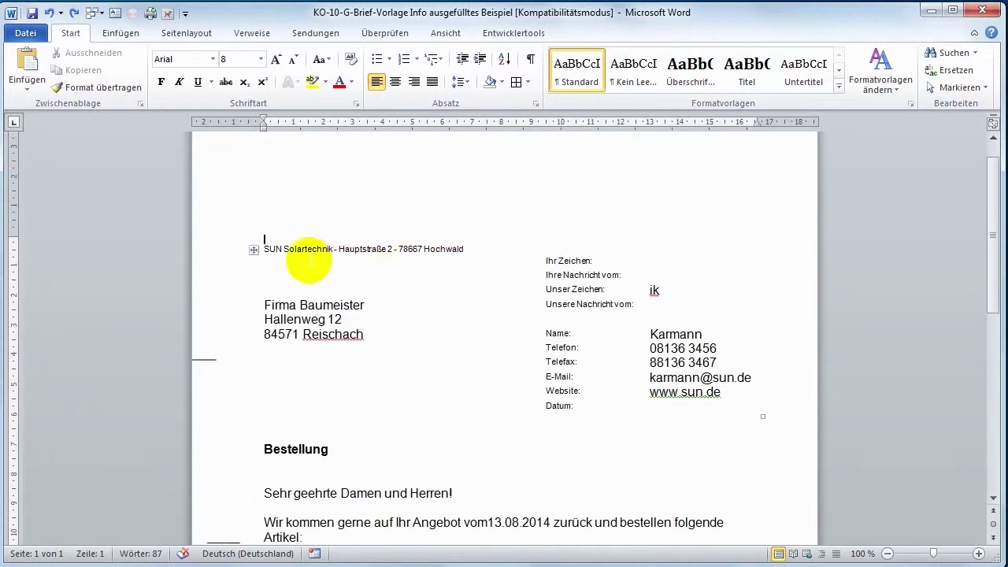
{"action": "left_click", "coordinate": [253, 249]}
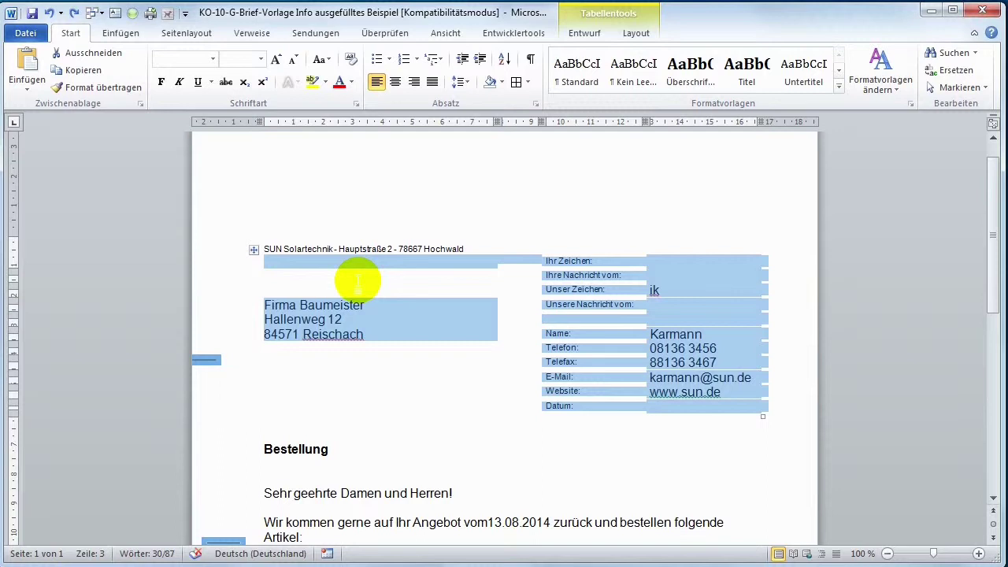
{"action": "left_click", "coordinate": [457, 304]}
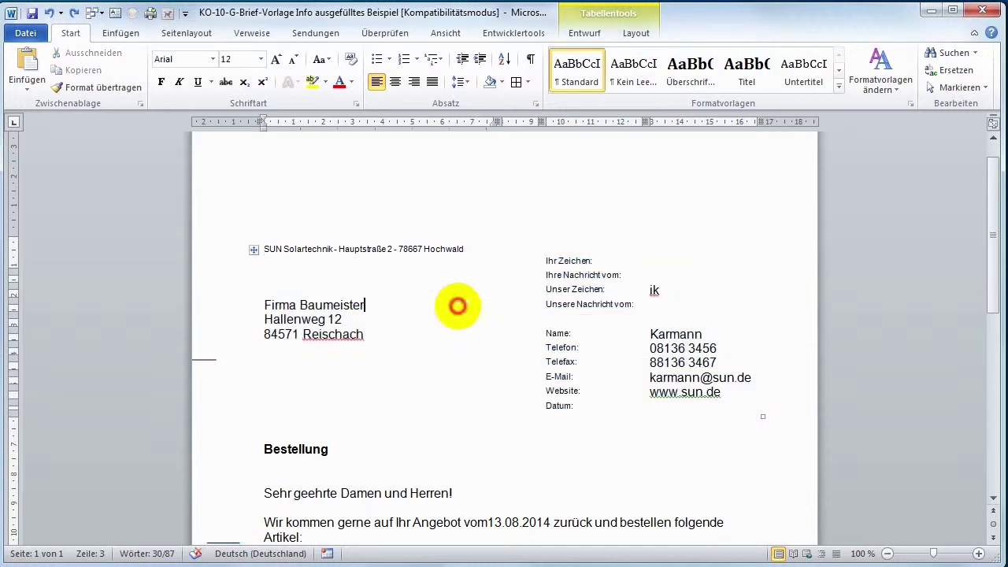
{"action": "left_click", "coordinate": [253, 250]}
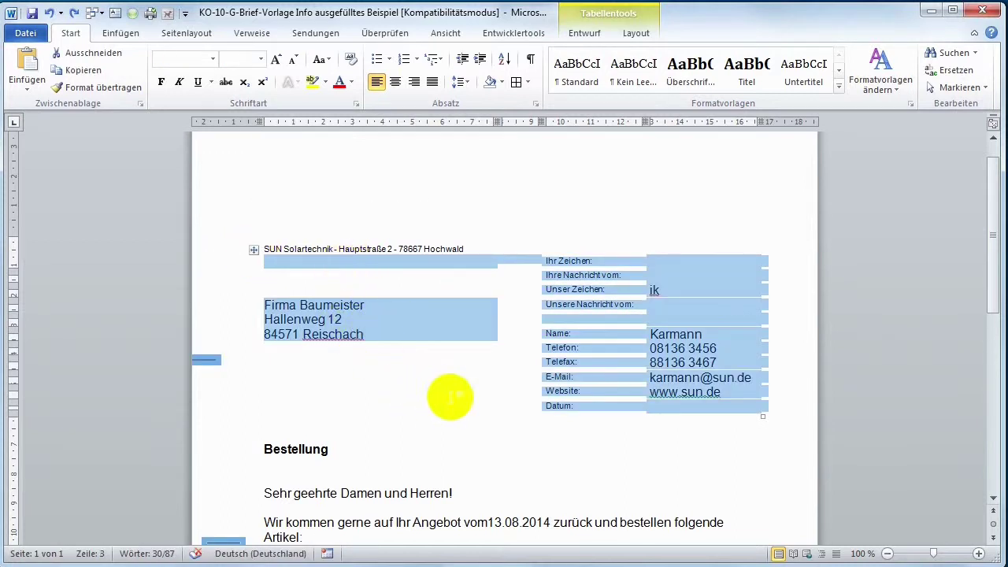
{"action": "left_click", "coordinate": [516, 83]}
{"action": "left_click", "coordinate": [586, 298]}
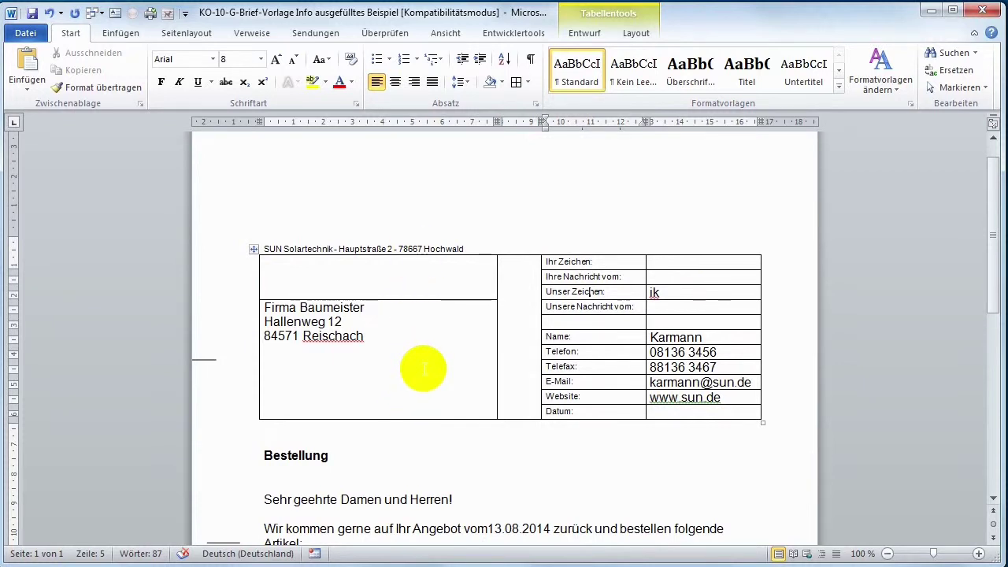
{"action": "scroll", "coordinate": [434, 407], "scroll_direction": "down", "scroll_amount": 2}
{"action": "scroll", "coordinate": [441, 423], "scroll_direction": "down", "scroll_amount": 1}
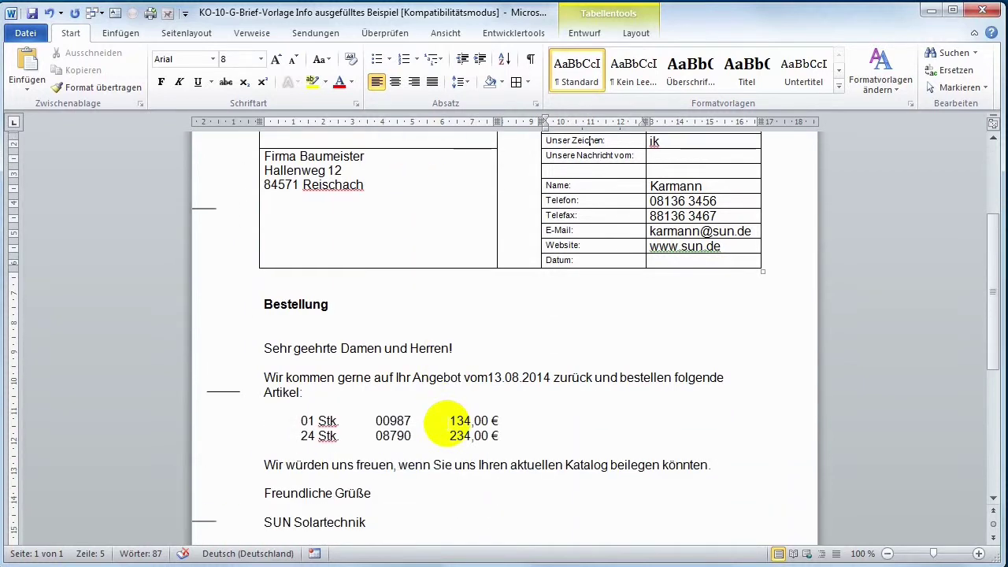
{"action": "scroll", "coordinate": [445, 424], "scroll_direction": "down", "scroll_amount": 4}
{"action": "scroll", "coordinate": [446, 425], "scroll_direction": "down", "scroll_amount": 4}
{"action": "scroll", "coordinate": [447, 423], "scroll_direction": "up", "scroll_amount": 2}
{"action": "scroll", "coordinate": [448, 423], "scroll_direction": "up", "scroll_amount": 4}
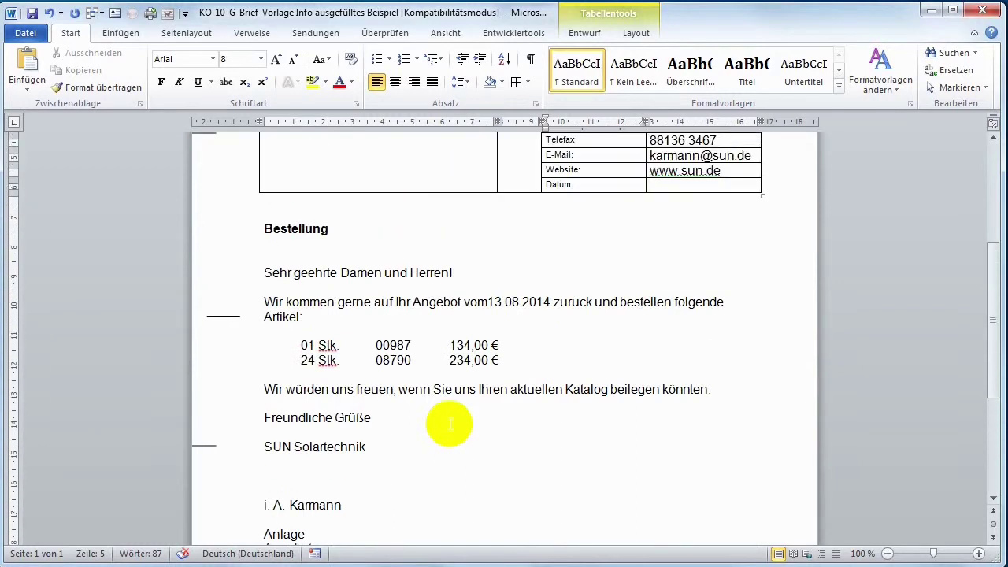
{"action": "scroll", "coordinate": [448, 425], "scroll_direction": "down", "scroll_amount": 5}
{"action": "scroll", "coordinate": [449, 423], "scroll_direction": "up", "scroll_amount": 3}
{"action": "scroll", "coordinate": [449, 424], "scroll_direction": "up", "scroll_amount": 1}
{"action": "scroll", "coordinate": [449, 424], "scroll_direction": "up", "scroll_amount": 3}
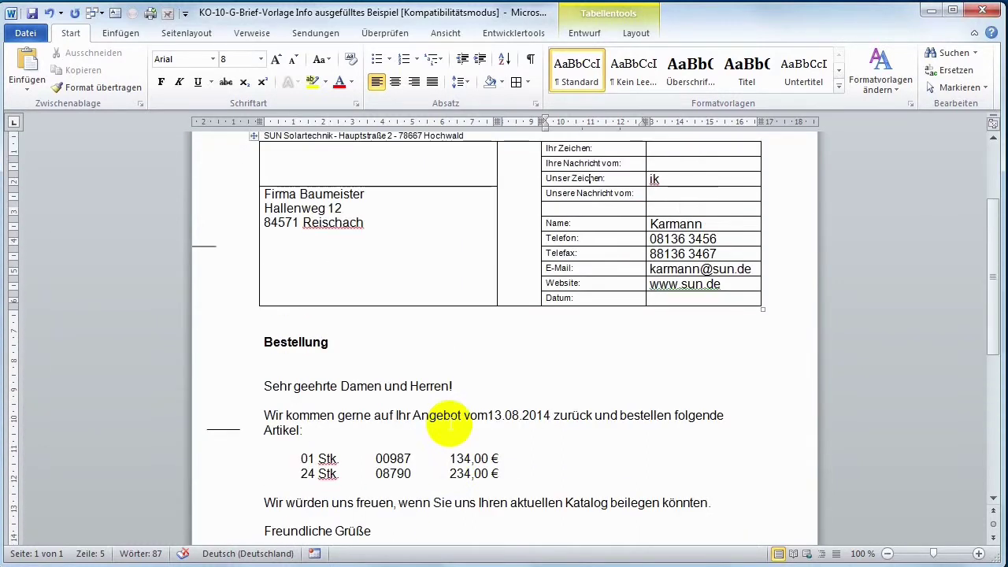
{"action": "scroll", "coordinate": [449, 424], "scroll_direction": "up", "scroll_amount": 2}
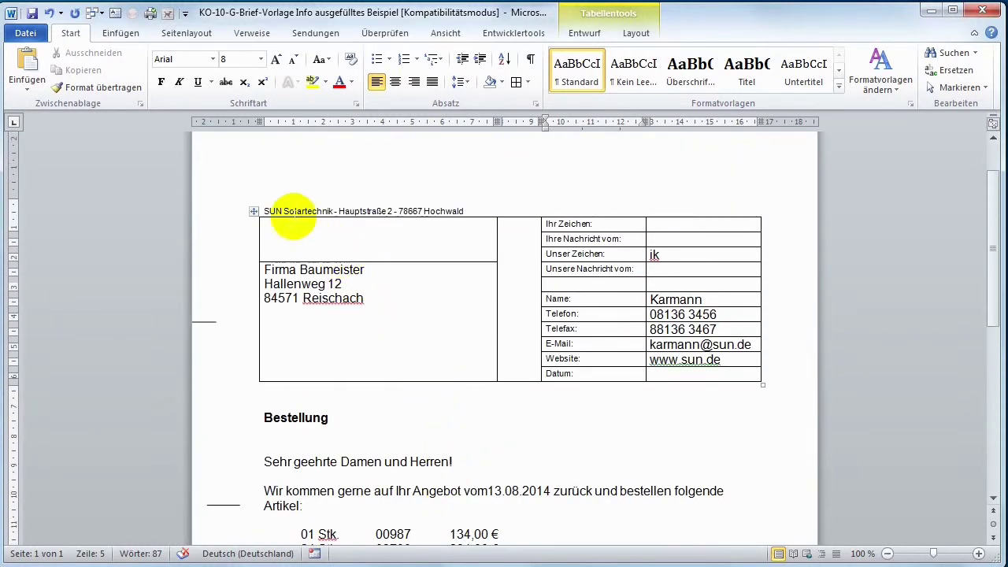
Delete the three recipient address lines and the filled-in reference and contact values.
{"action": "mouse_move", "coordinate": [268, 211]}
{"action": "left_mouse_down"}
{"action": "mouse_move", "coordinate": [497, 220]}
{"action": "mouse_move", "coordinate": [618, 277]}
{"action": "left_mouse_up"}
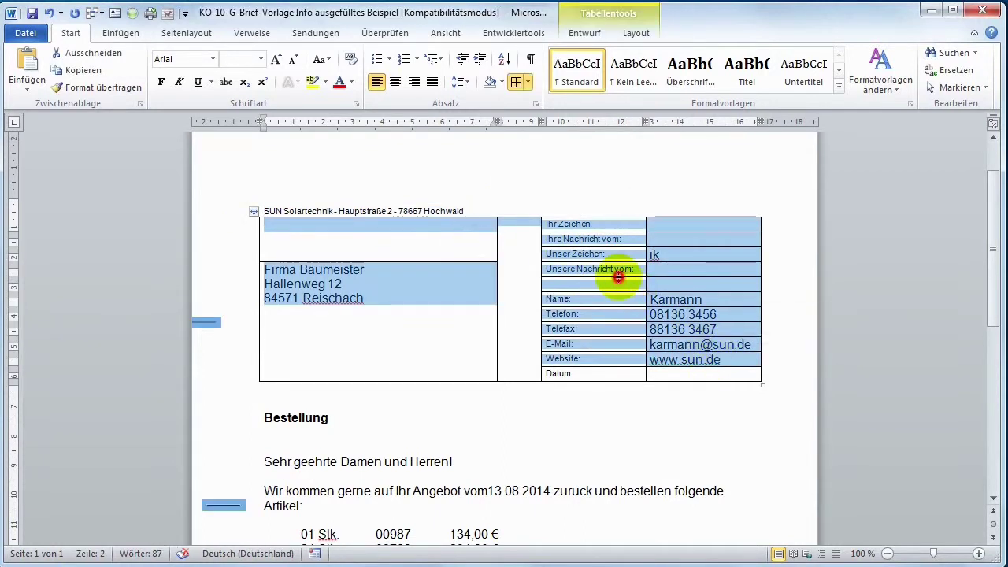
{"action": "left_click", "coordinate": [600, 203]}
{"action": "left_click", "coordinate": [601, 216]}
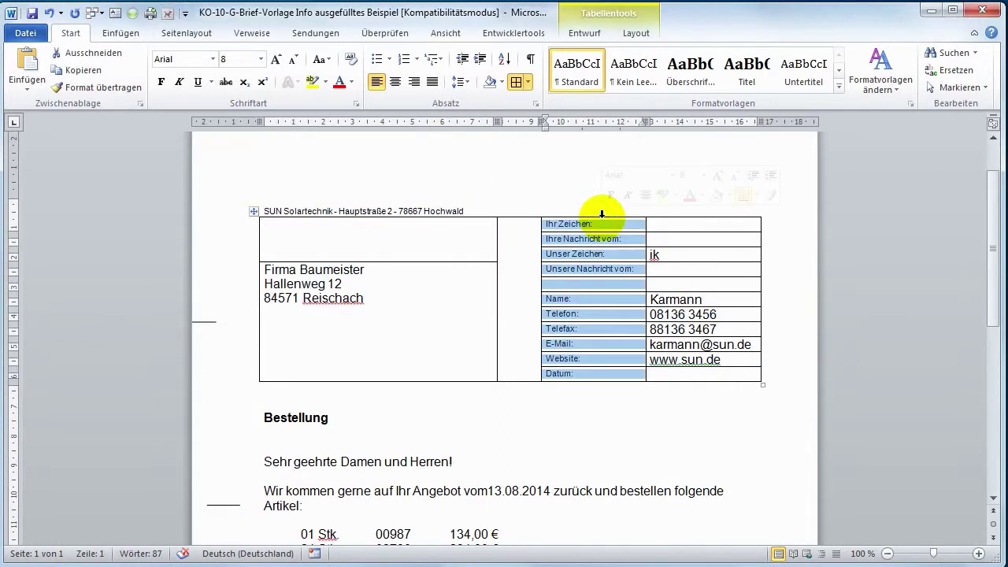
{"action": "left_click_drag", "start_coordinate": [363, 299], "coordinate": [274, 282]}
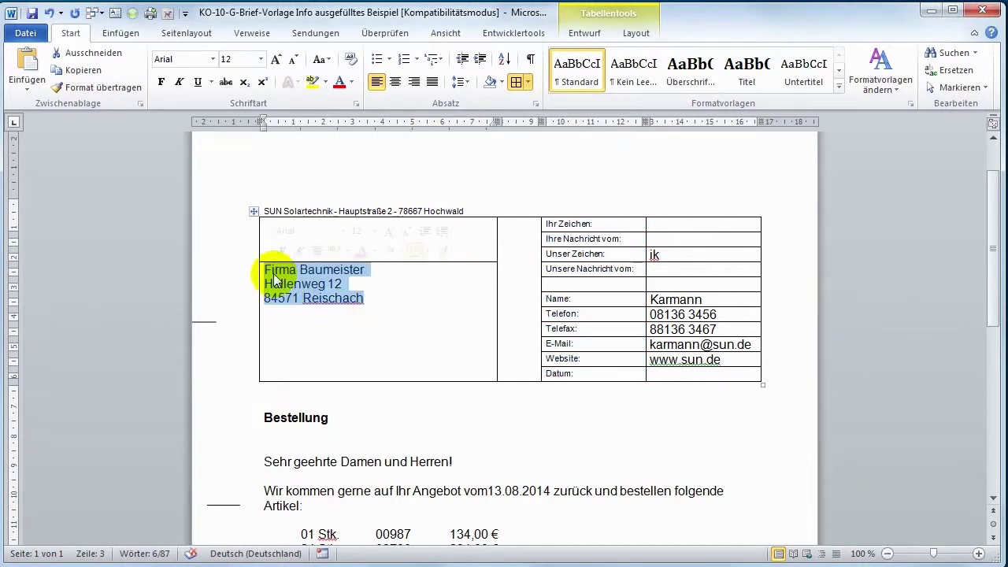
{"action": "key", "text": "Delete"}
{"action": "left_click_drag", "start_coordinate": [691, 254], "coordinate": [705, 362]}
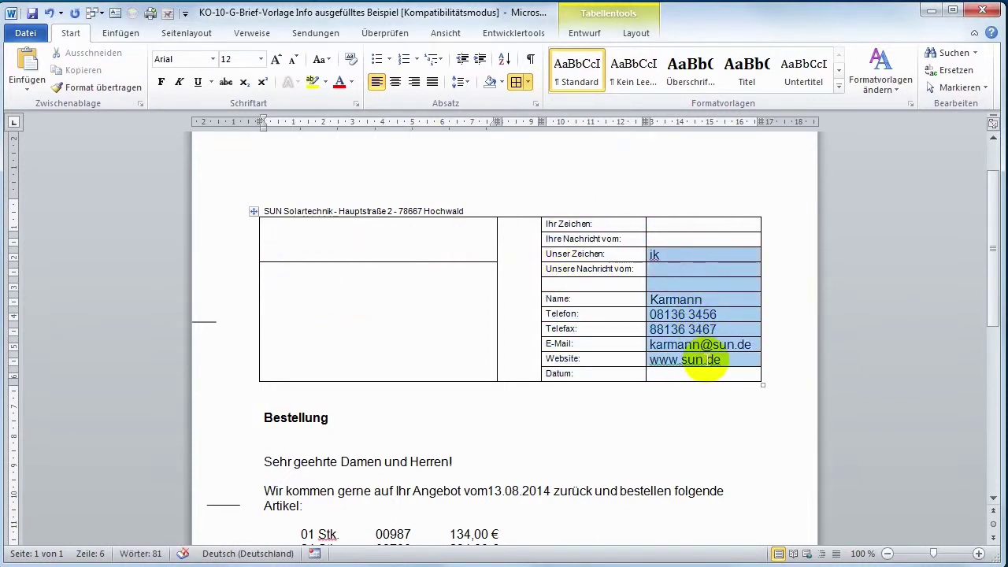
{"action": "key", "text": "Delete"}
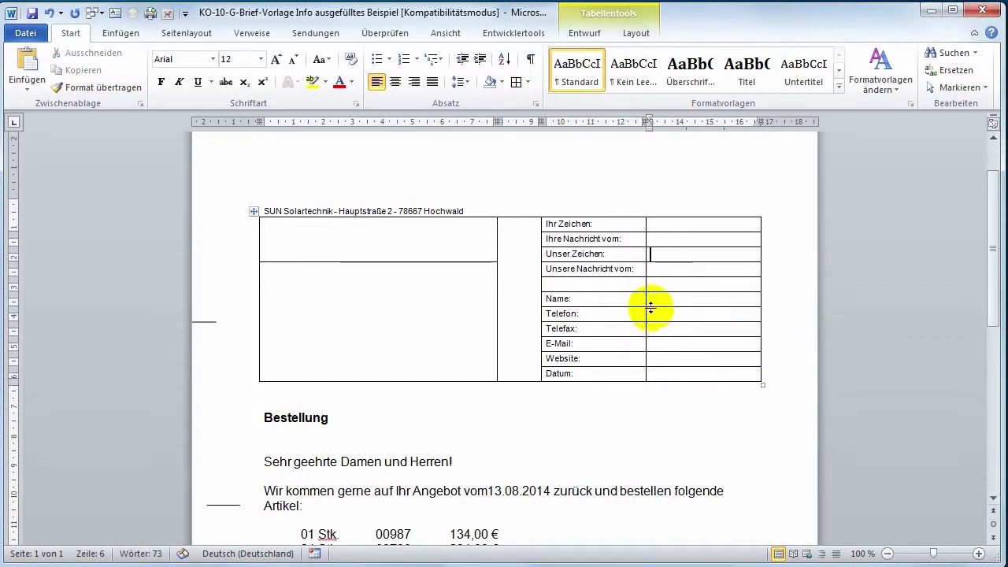
Delete the letter body text down through 'Anlage Angebot'.
{"action": "scroll", "coordinate": [603, 394], "scroll_direction": "down", "scroll_amount": 4}
{"action": "left_click_drag", "start_coordinate": [261, 244], "coordinate": [315, 552]}
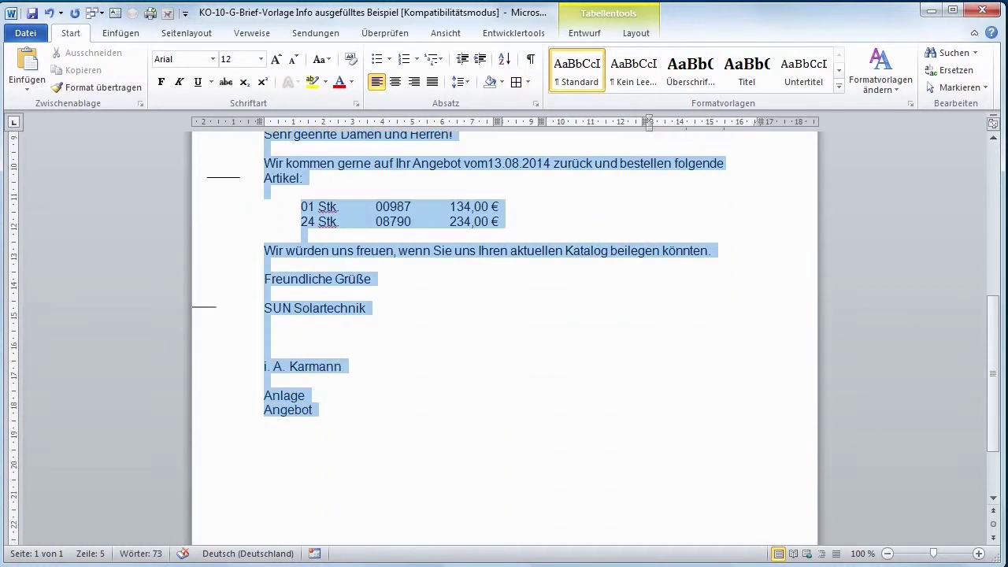
{"action": "scroll", "coordinate": [329, 332], "scroll_direction": "down", "scroll_amount": 2}
{"action": "key", "text": "Delete"}
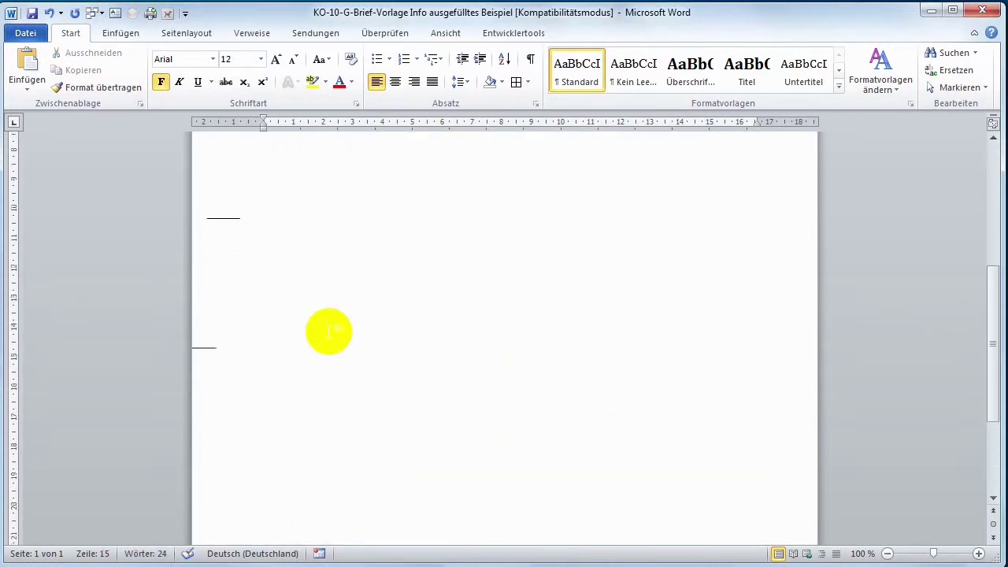
{"action": "scroll", "coordinate": [329, 332], "scroll_direction": "down", "scroll_amount": 3}
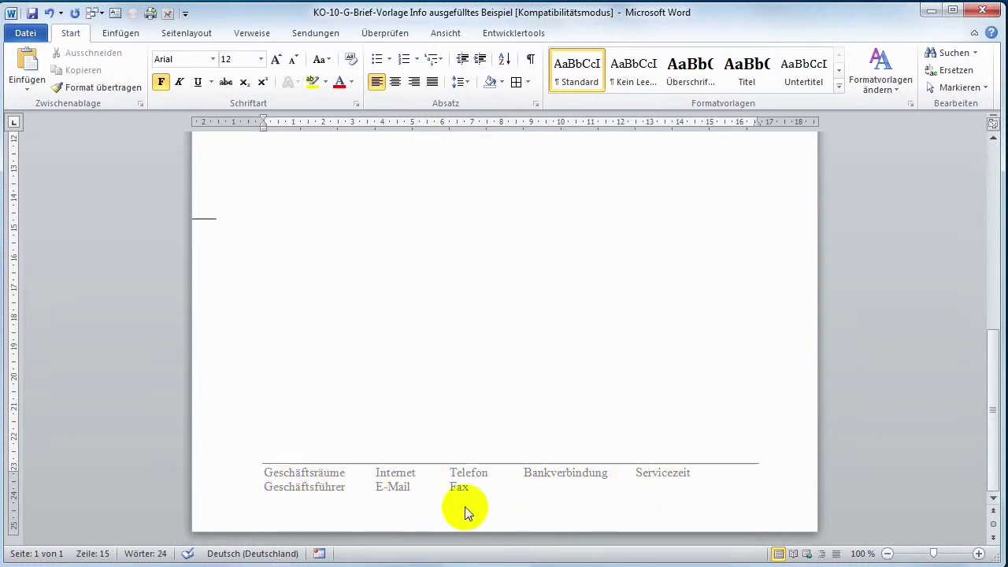
{"action": "scroll", "coordinate": [385, 449], "scroll_direction": "up", "scroll_amount": 4}
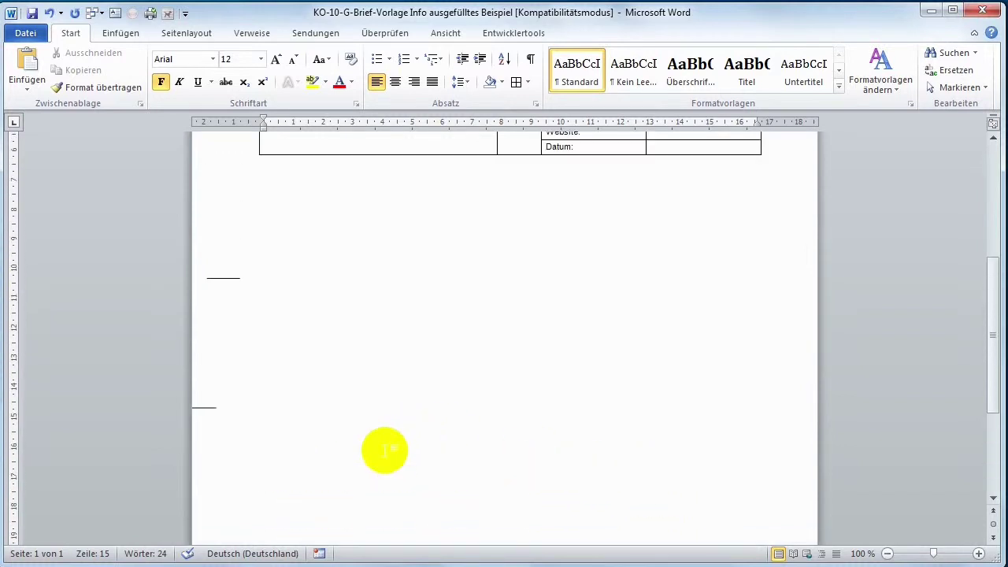
{"action": "scroll", "coordinate": [383, 449], "scroll_direction": "up", "scroll_amount": 2}
{"action": "scroll", "coordinate": [383, 450], "scroll_direction": "up", "scroll_amount": 1}
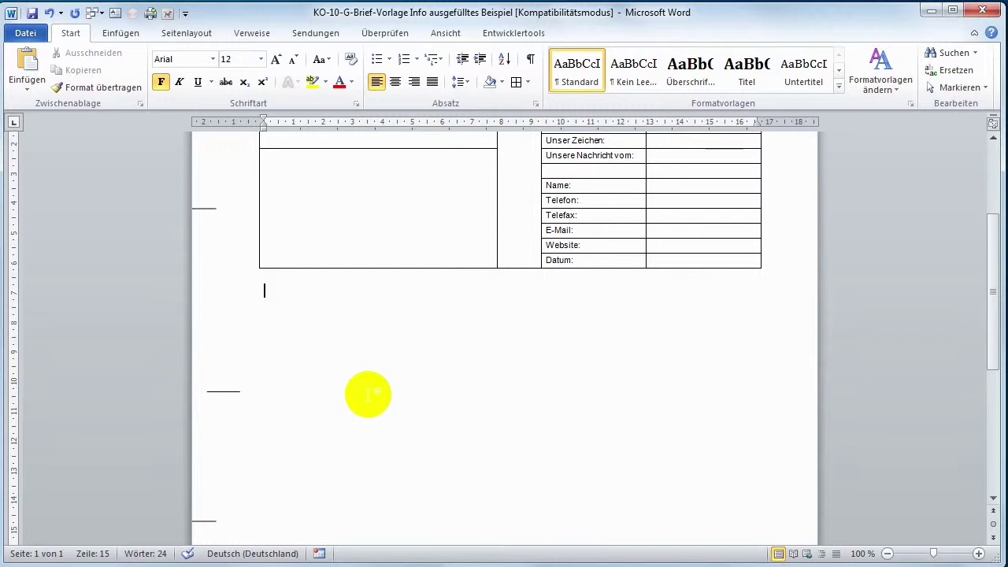
{"action": "scroll", "coordinate": [368, 394], "scroll_direction": "up", "scroll_amount": 2}
{"action": "scroll", "coordinate": [358, 396], "scroll_direction": "up", "scroll_amount": 1}
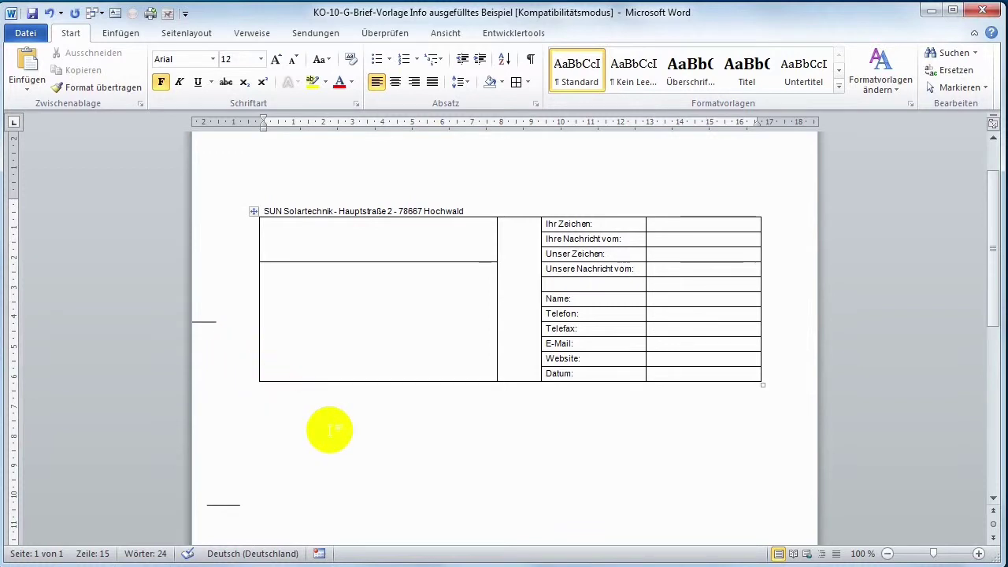
{"action": "scroll", "coordinate": [329, 429], "scroll_direction": "up", "scroll_amount": 1}
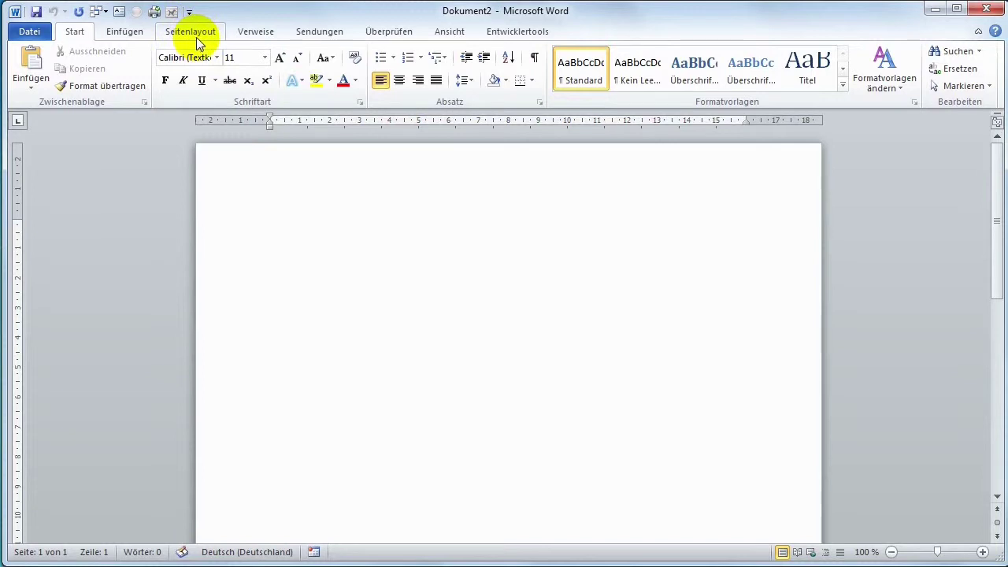
Set custom page margins of 4,5 cm top and 2 cm right.
{"action": "left_click", "coordinate": [196, 37]}
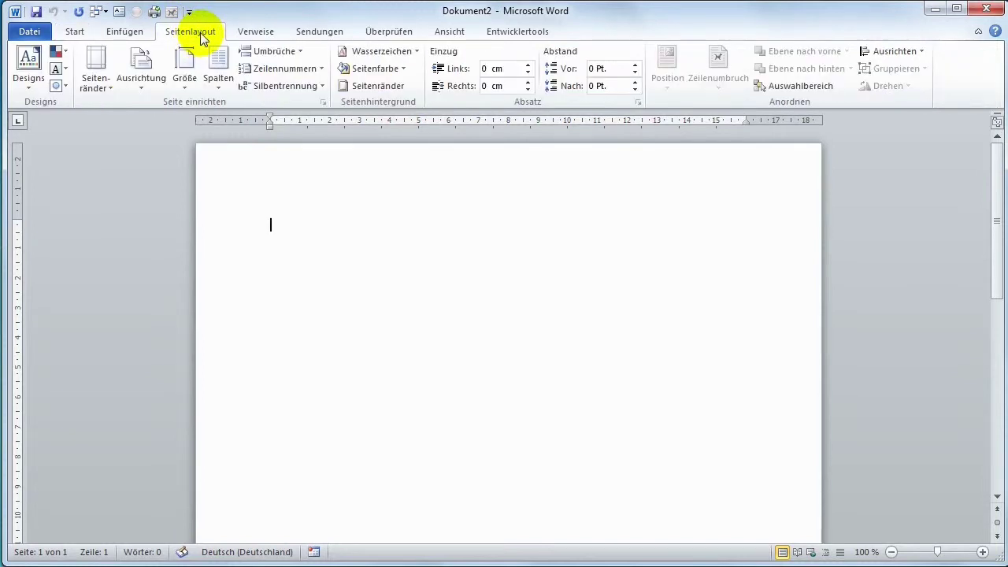
{"action": "left_click", "coordinate": [101, 83]}
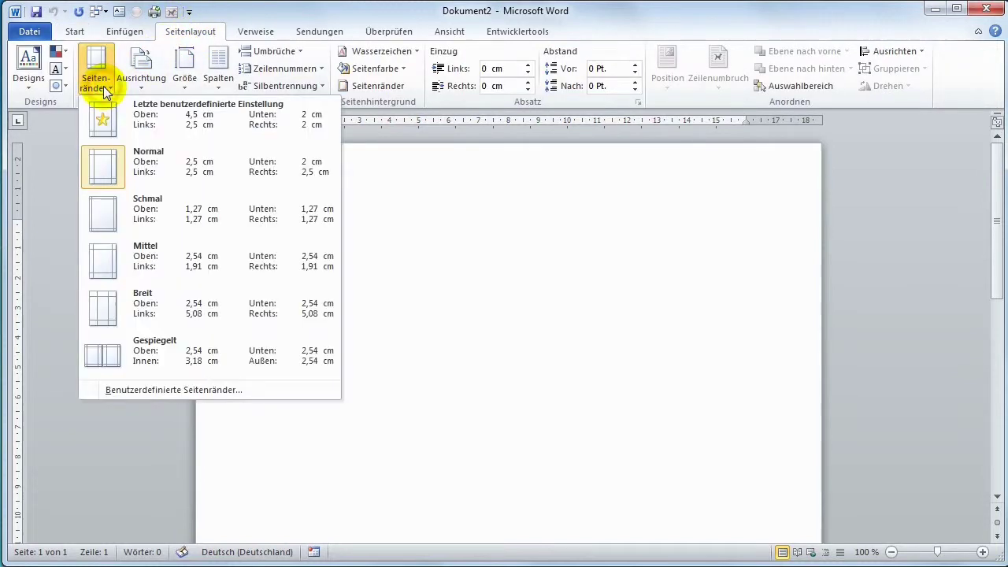
{"action": "left_click", "coordinate": [137, 390]}
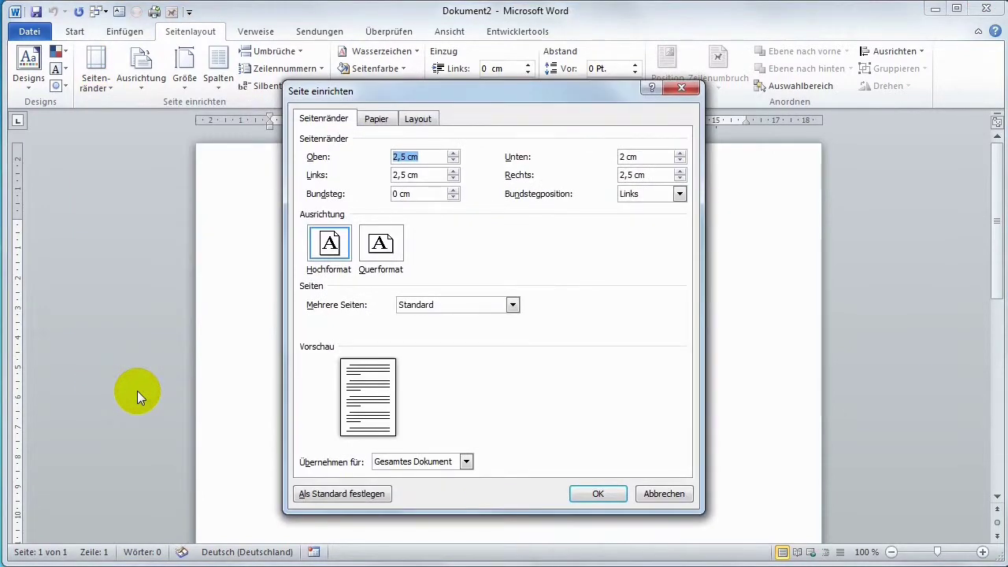
{"action": "type", "text": "4,5"}
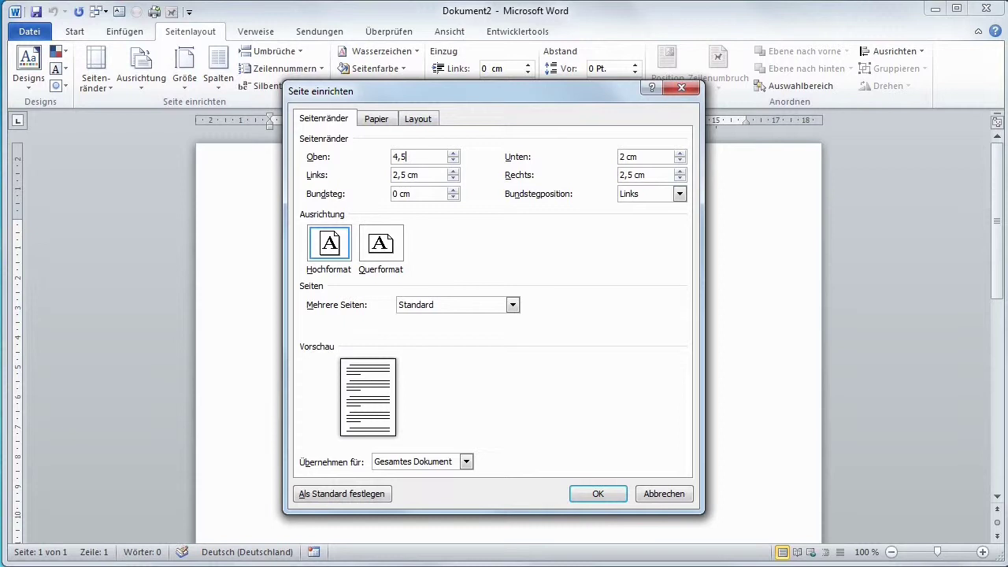
{"action": "key", "text": "Tab"}
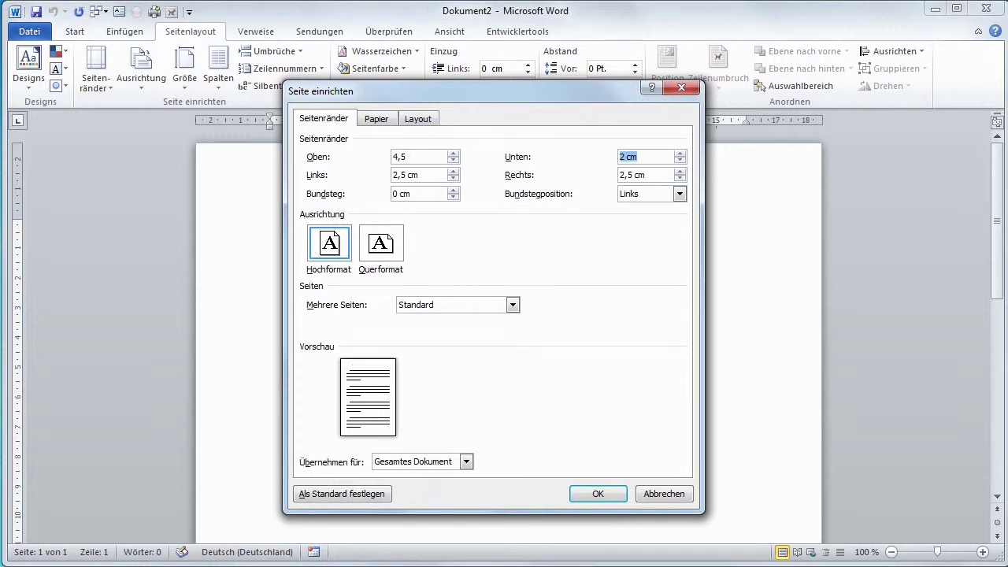
{"action": "key", "text": "Tab"}
{"action": "key", "text": "Tab"}
{"action": "type", "text": "2"}
{"action": "left_click", "coordinate": [587, 498]}
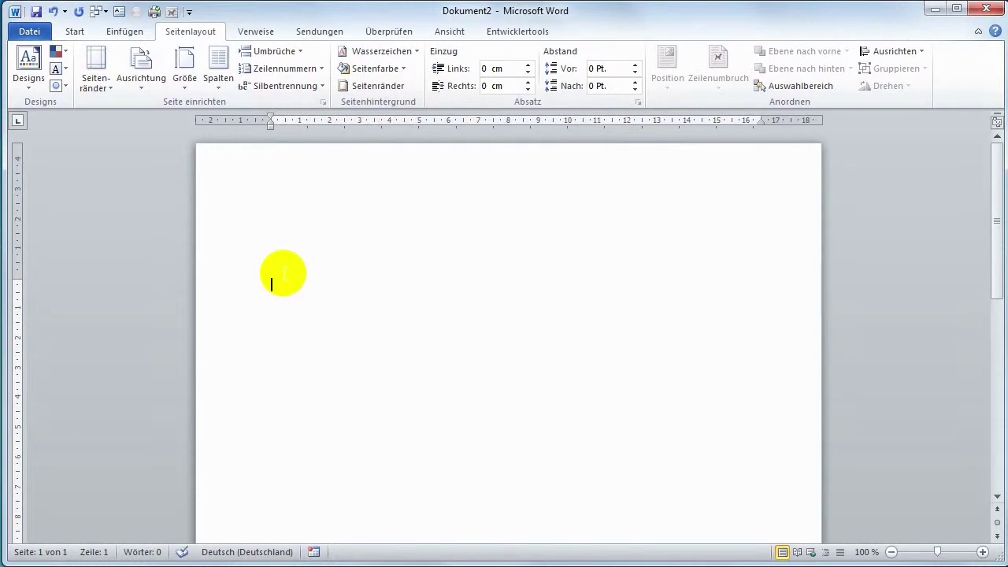
Type 'Absender' as the first line and format it at 8 pt.
{"action": "type", "text": "Ab"}
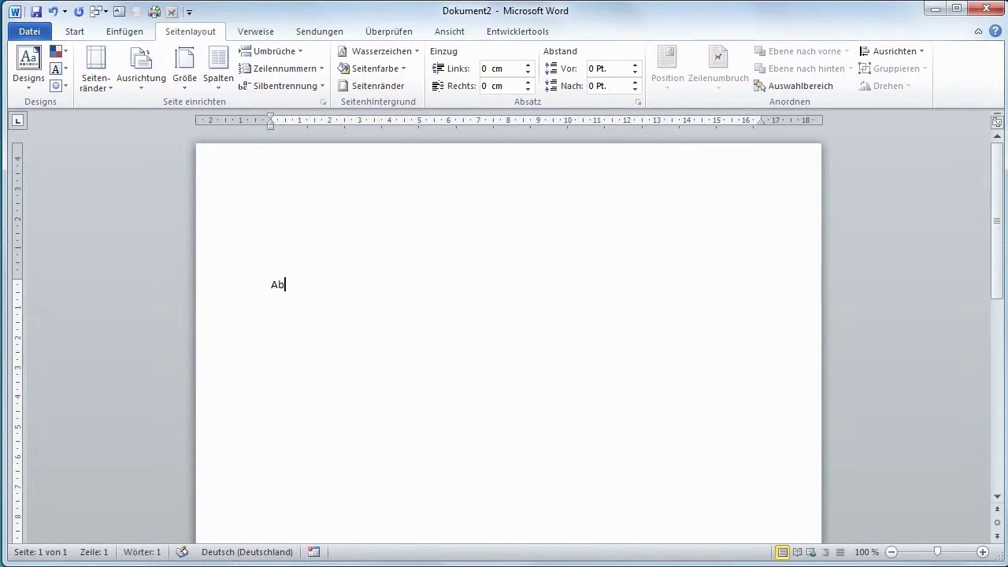
{"action": "type", "text": "sender"}
{"action": "left_click", "coordinate": [243, 289]}
{"action": "left_click", "coordinate": [86, 32]}
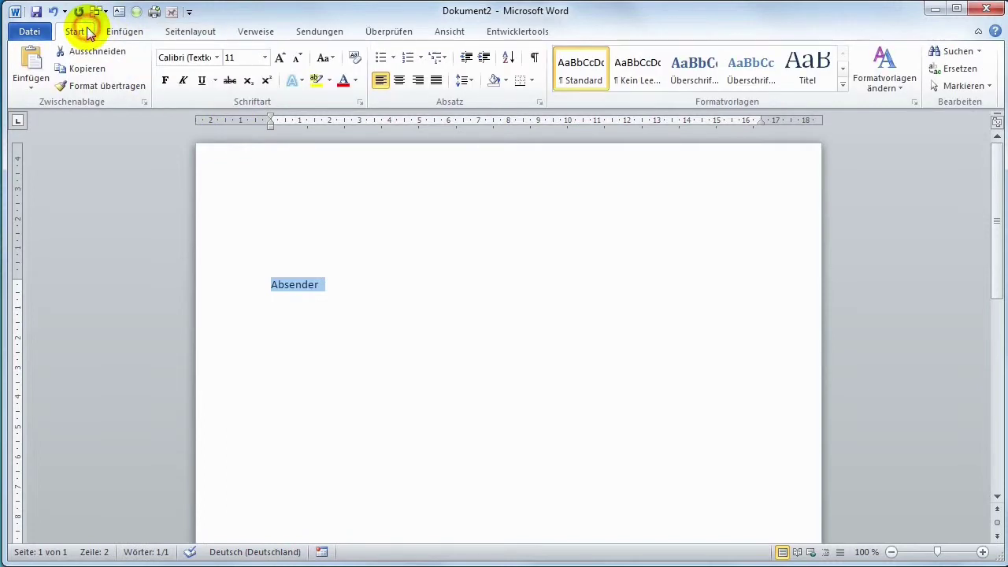
{"action": "left_click", "coordinate": [244, 56]}
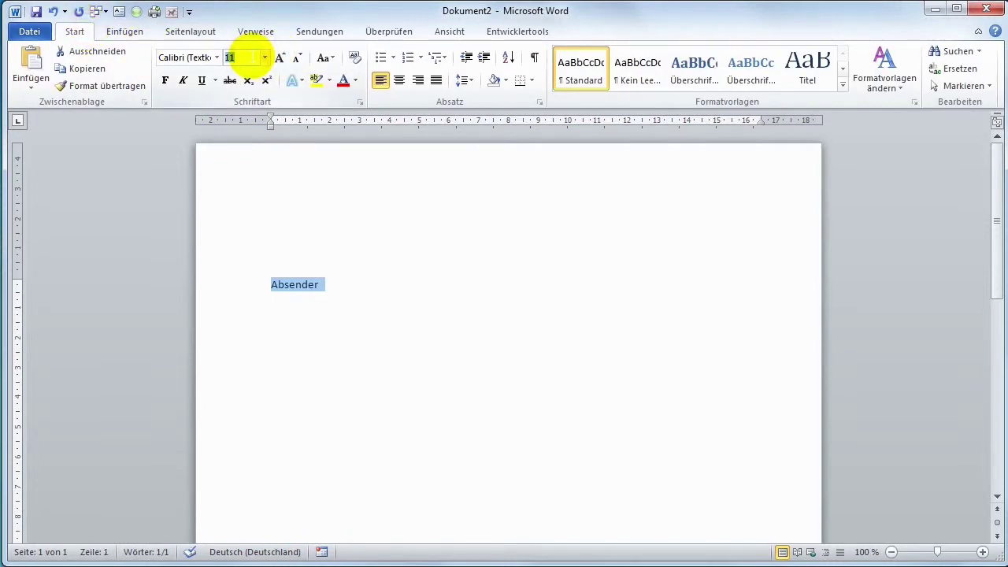
{"action": "type", "text": "8"}
{"action": "key", "text": "Return"}
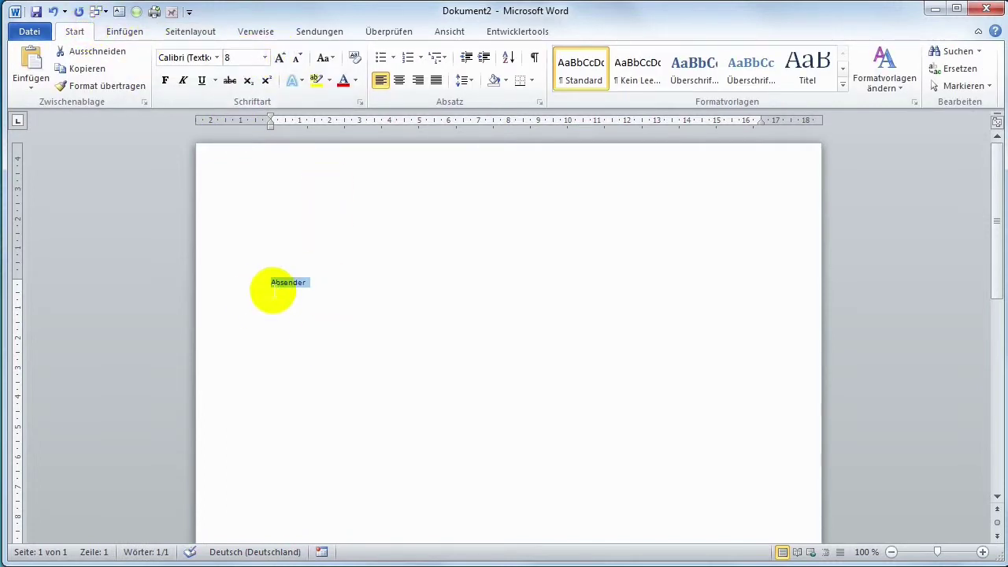
{"action": "left_click", "coordinate": [275, 292]}
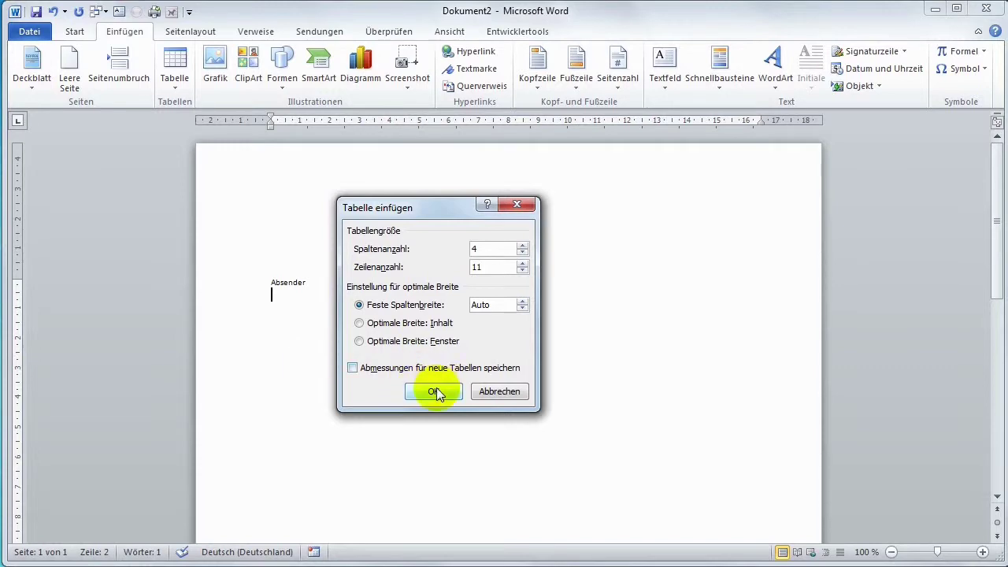
Insert a 4-column, 11-row table under Absender and open the first column's properties.
{"action": "left_click", "coordinate": [435, 391]}
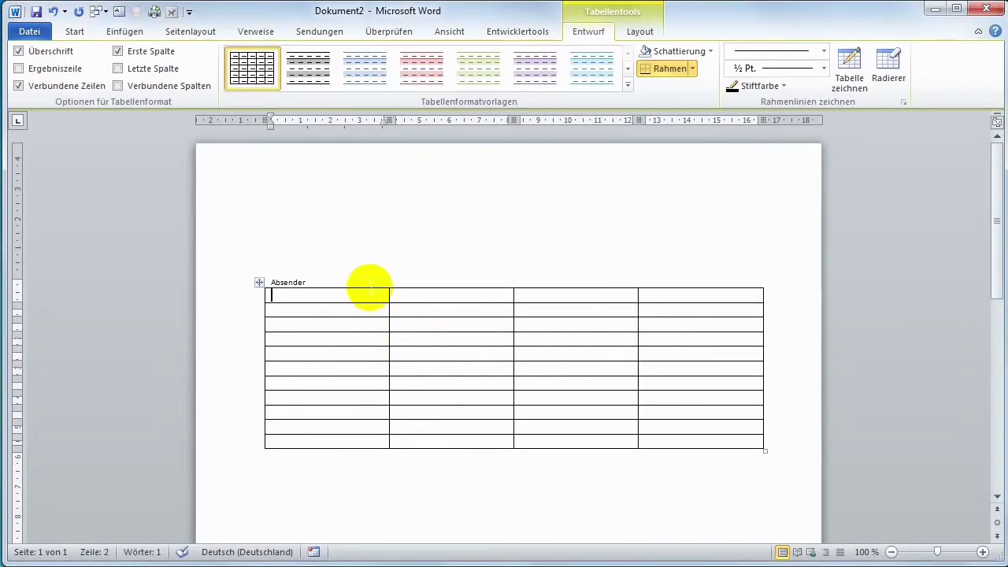
{"action": "left_click", "coordinate": [369, 286]}
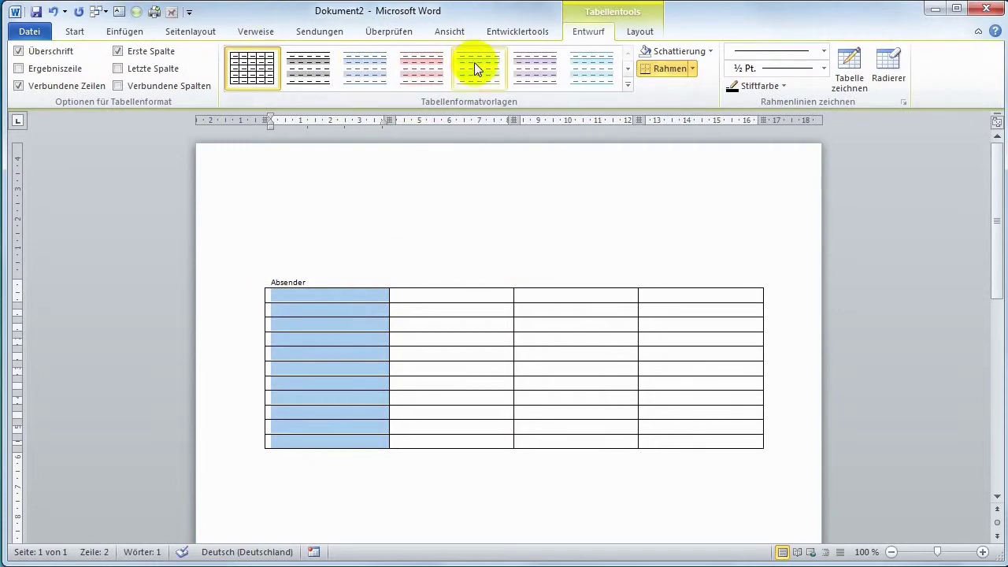
{"action": "left_click", "coordinate": [636, 34]}
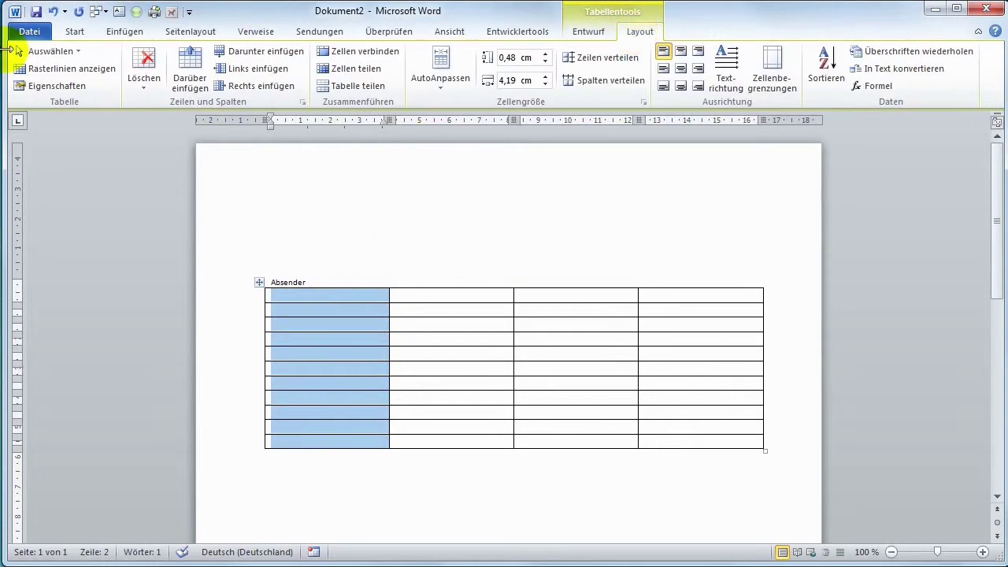
{"action": "left_click", "coordinate": [55, 86]}
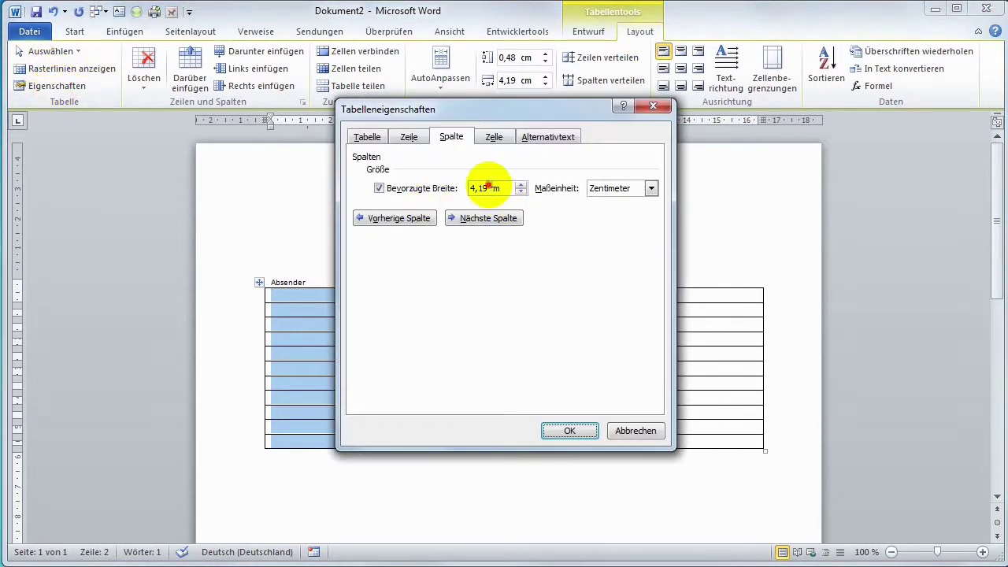
Enter a new preferred width for the first table column.
{"action": "left_click", "coordinate": [488, 188]}
{"action": "key", "text": "BackSpace"}
{"action": "key", "text": "BackSpace"}
{"action": "key", "text": "BackSpace"}
{"action": "type", "text": "4"}
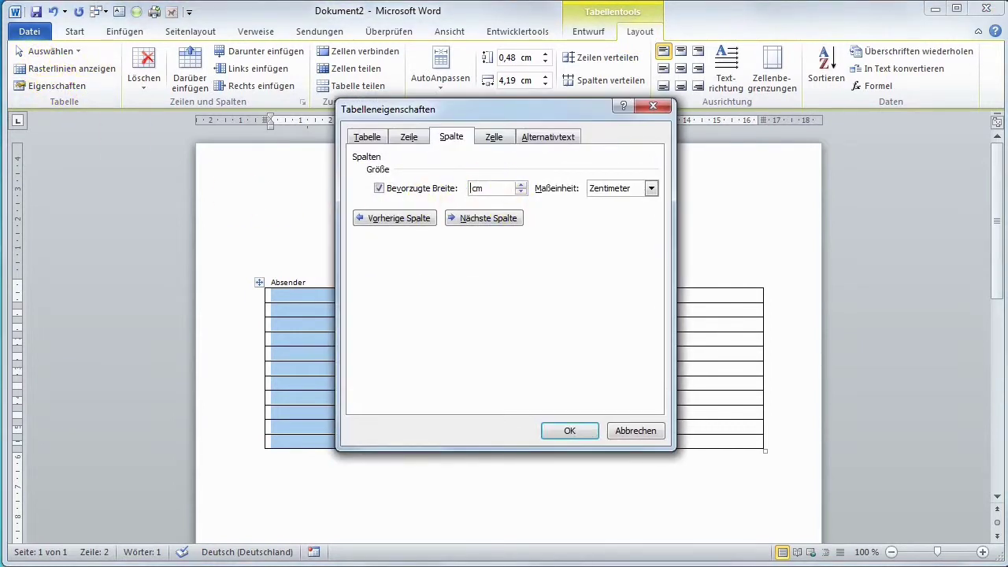
{"action": "left_click", "coordinate": [461, 219]}
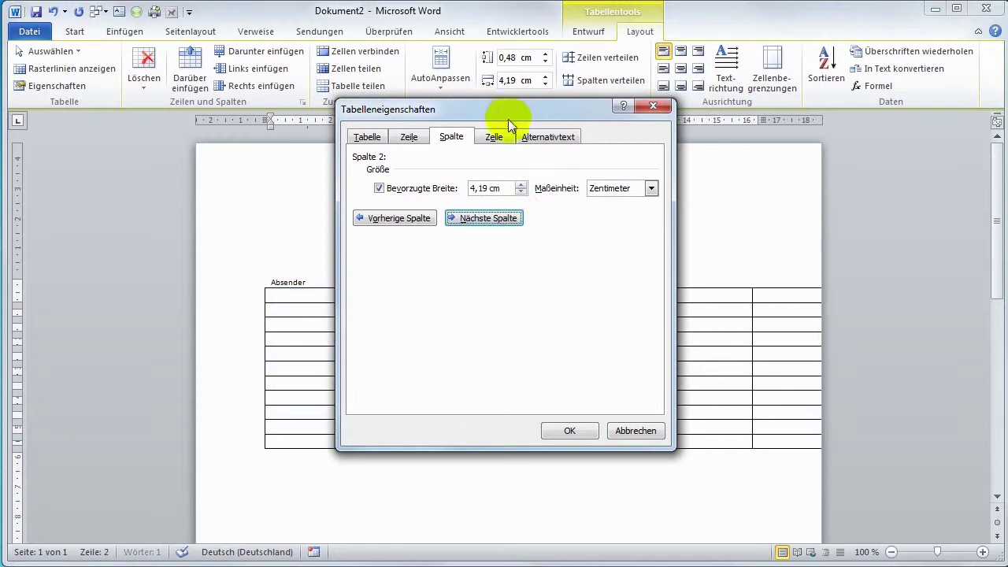
{"action": "left_click_drag", "start_coordinate": [507, 111], "coordinate": [198, 148]}
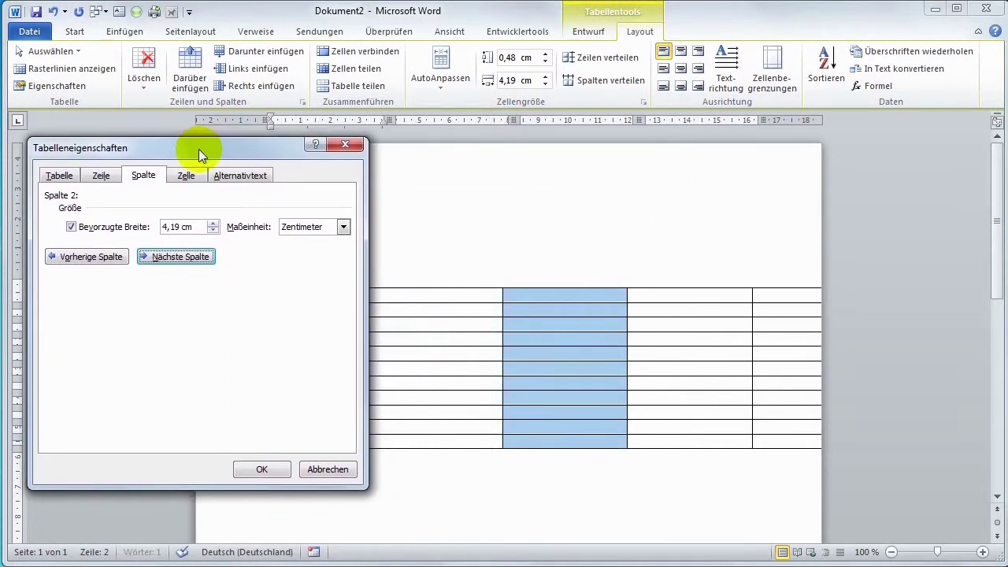
Set columns two, three and four to 1 cm, 3,5 cm and 4 cm and confirm.
{"action": "double_click", "coordinate": [176, 227]}
{"action": "type", "text": "1,5cm"}
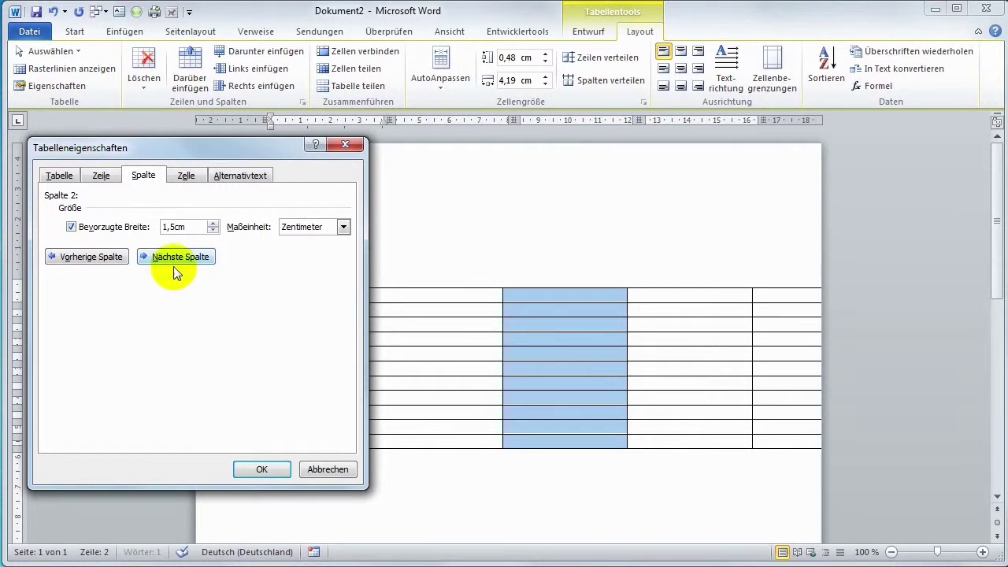
{"action": "left_click", "coordinate": [178, 264]}
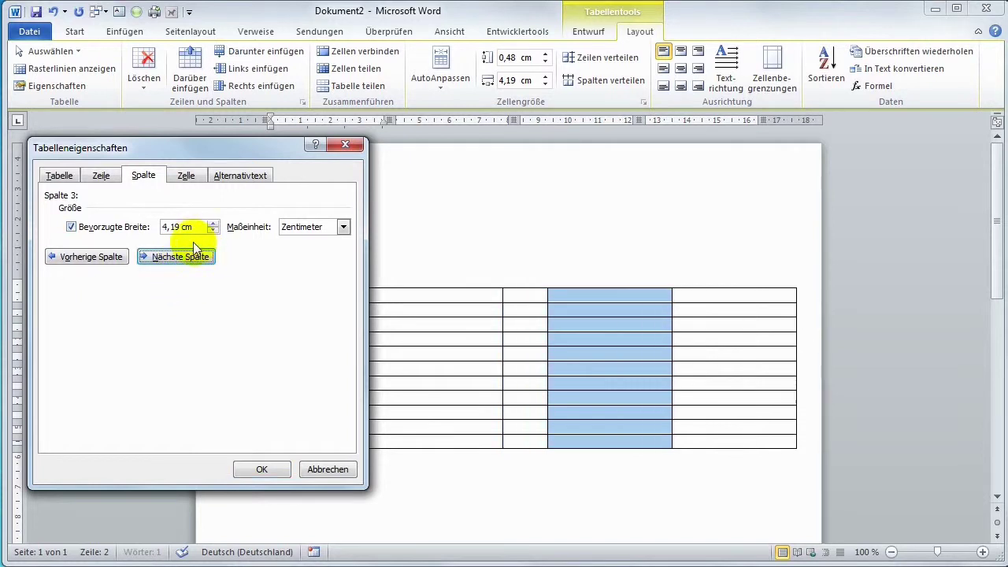
{"action": "double_click", "coordinate": [177, 227]}
{"action": "type", "text": "3"}
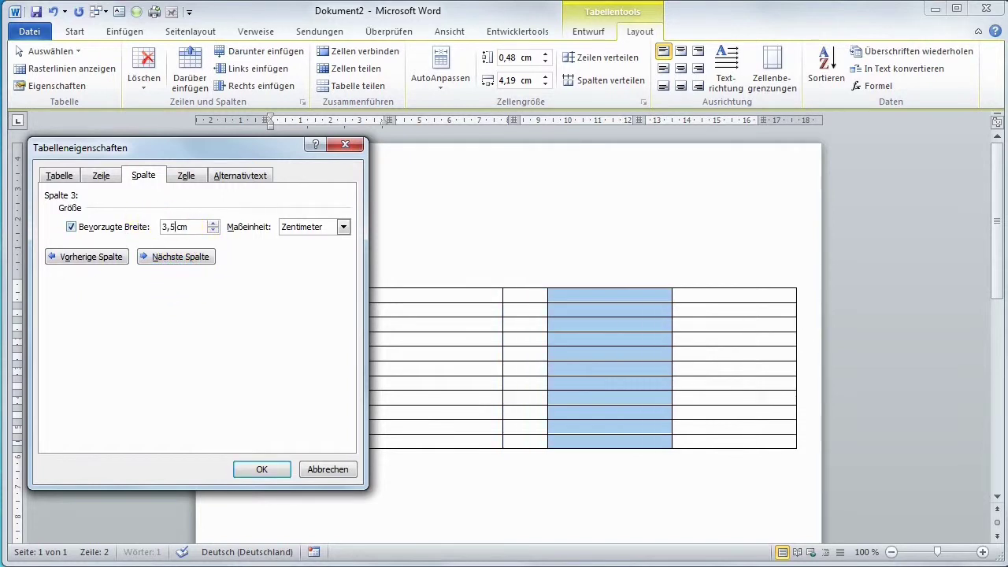
{"action": "left_click", "coordinate": [180, 257]}
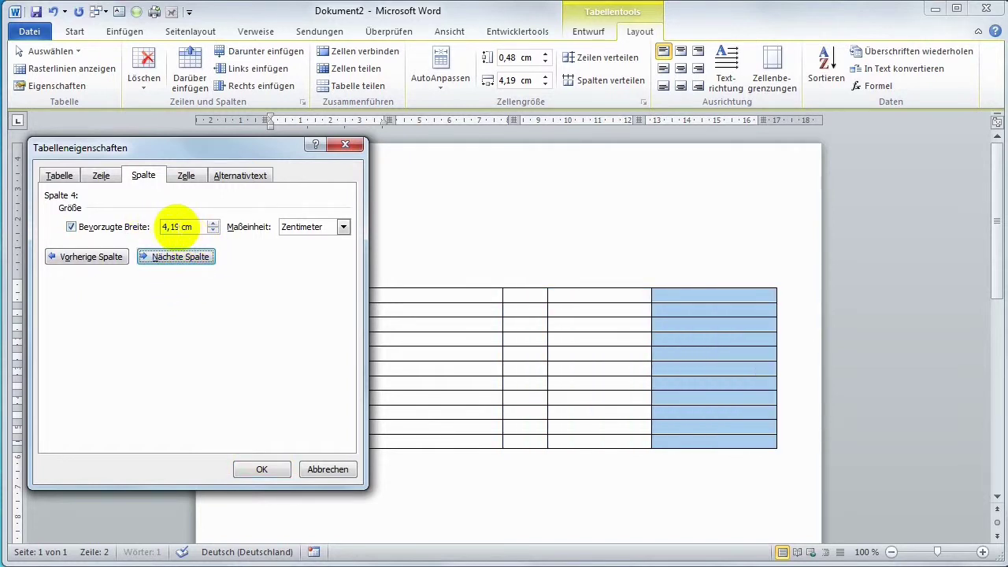
{"action": "double_click", "coordinate": [176, 227]}
{"action": "type", "text": "4"}
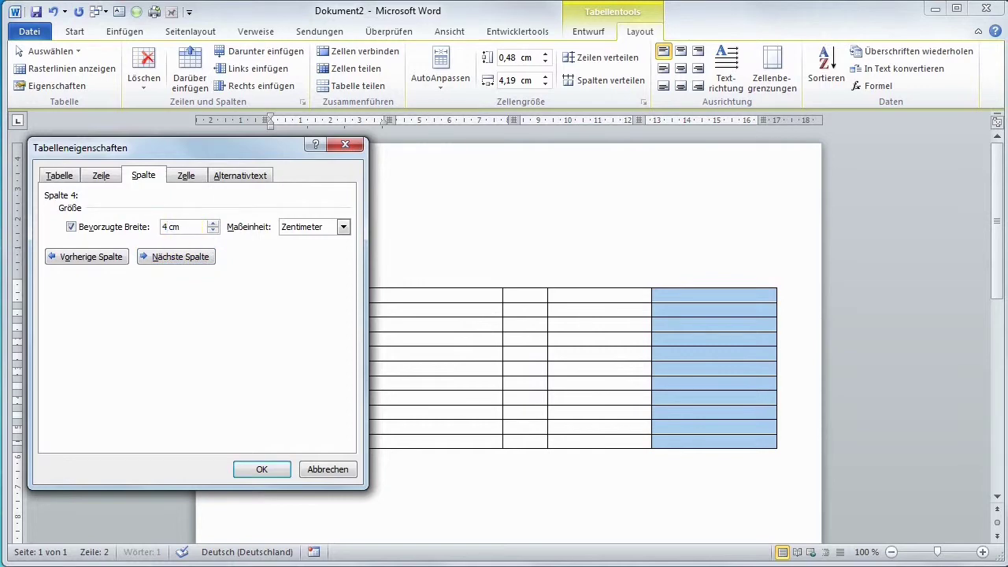
{"action": "left_click", "coordinate": [266, 467]}
{"action": "left_click", "coordinate": [581, 475]}
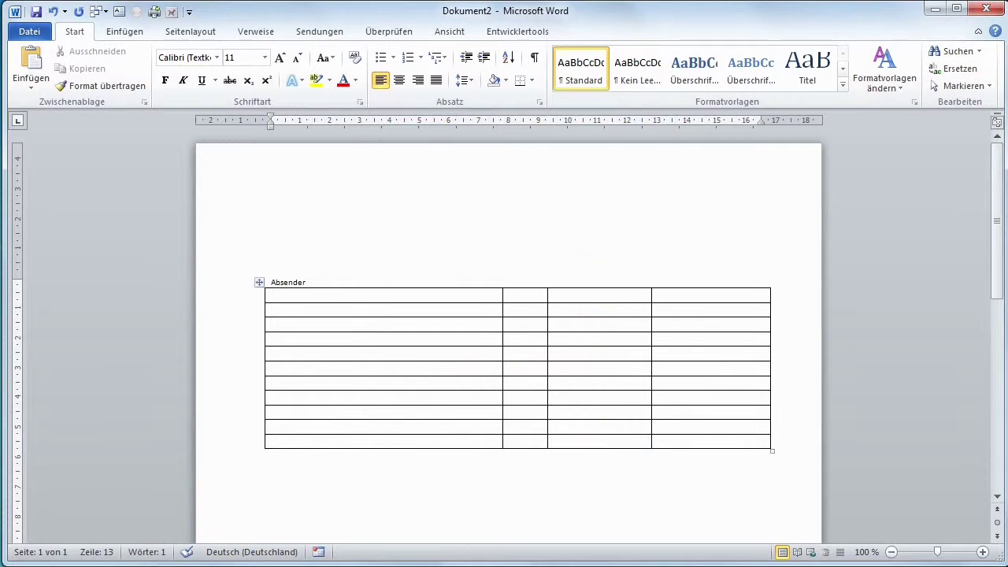
Paste the labels 'Ihr Zeichen:' through 'Datum:' from the other letter into the third column as plain text.
{"action": "left_click", "coordinate": [36, 555]}
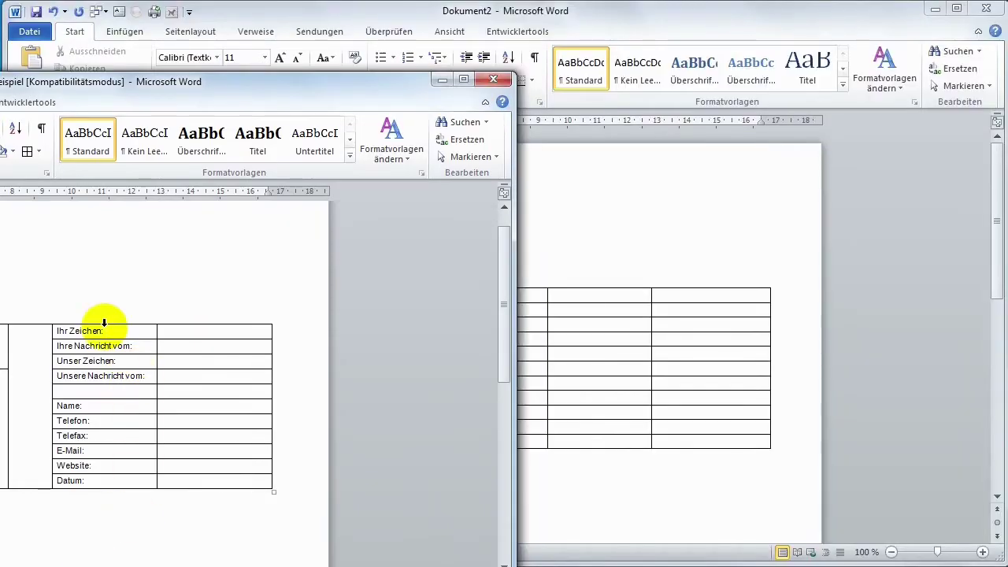
{"action": "left_click_drag", "start_coordinate": [102, 324], "coordinate": [104, 486]}
{"action": "key", "text": "ctrl+c"}
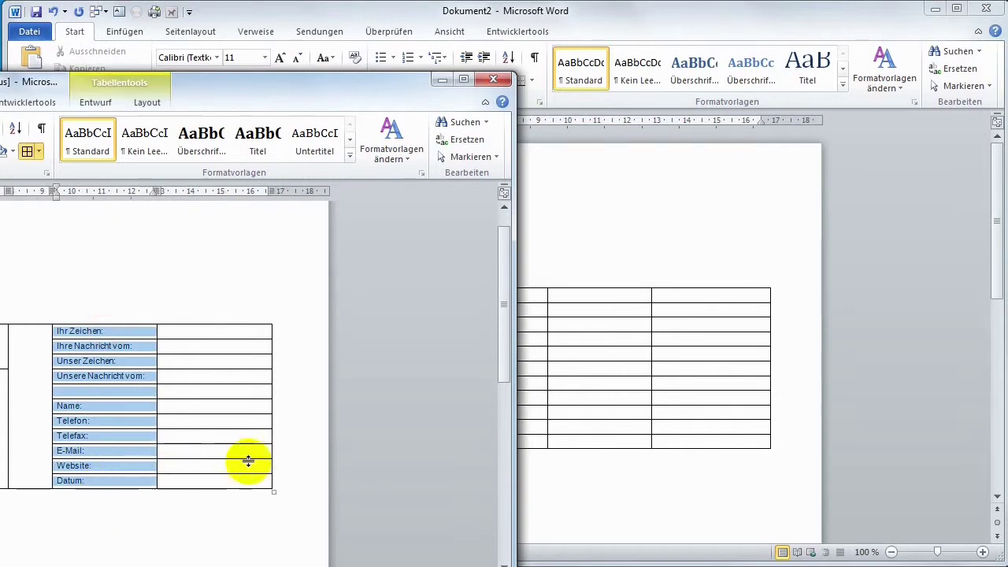
{"action": "left_click", "coordinate": [439, 79]}
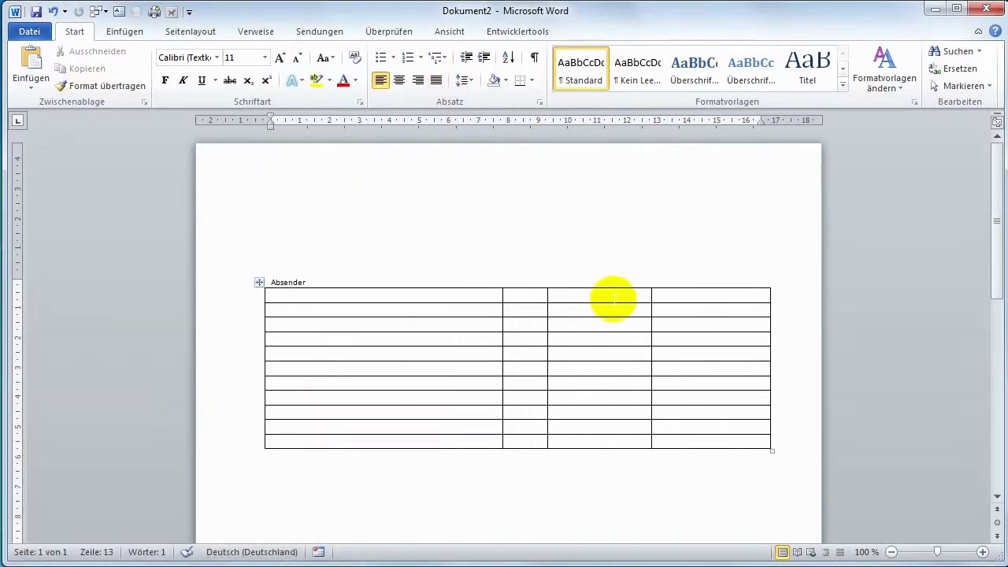
{"action": "left_click_drag", "start_coordinate": [599, 293], "coordinate": [603, 438]}
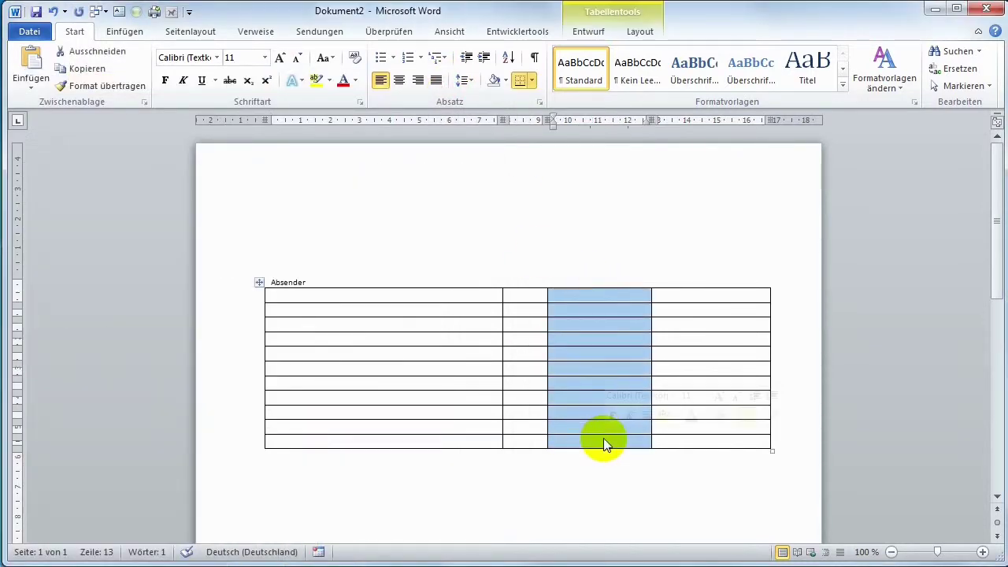
{"action": "key", "text": "ctrl+v"}
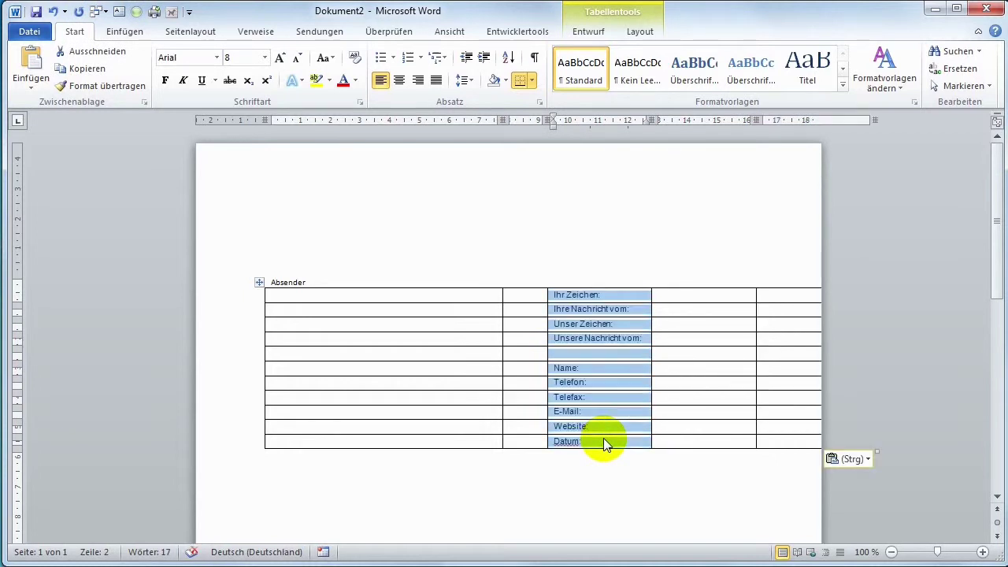
{"action": "left_click", "coordinate": [837, 458]}
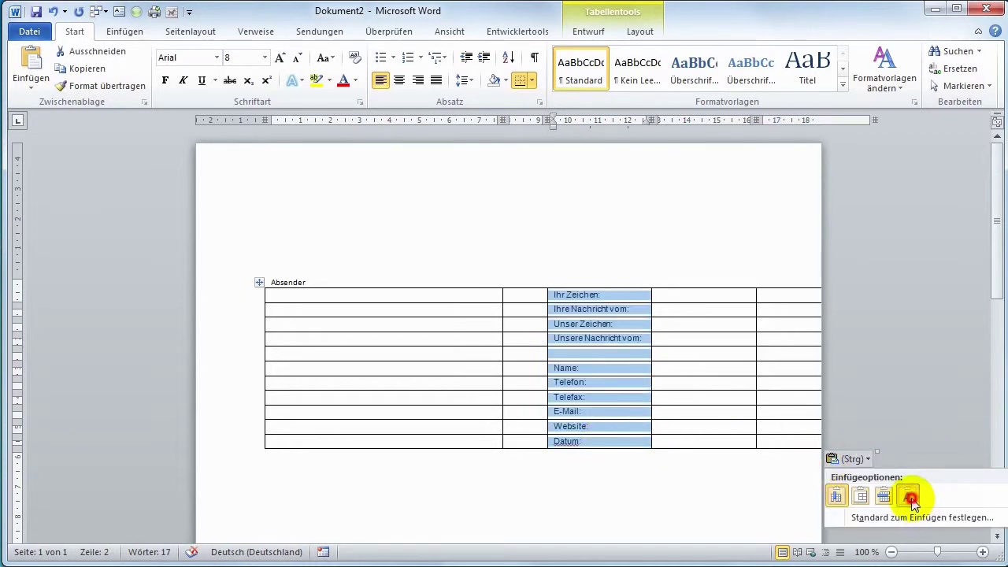
{"action": "left_click", "coordinate": [911, 496]}
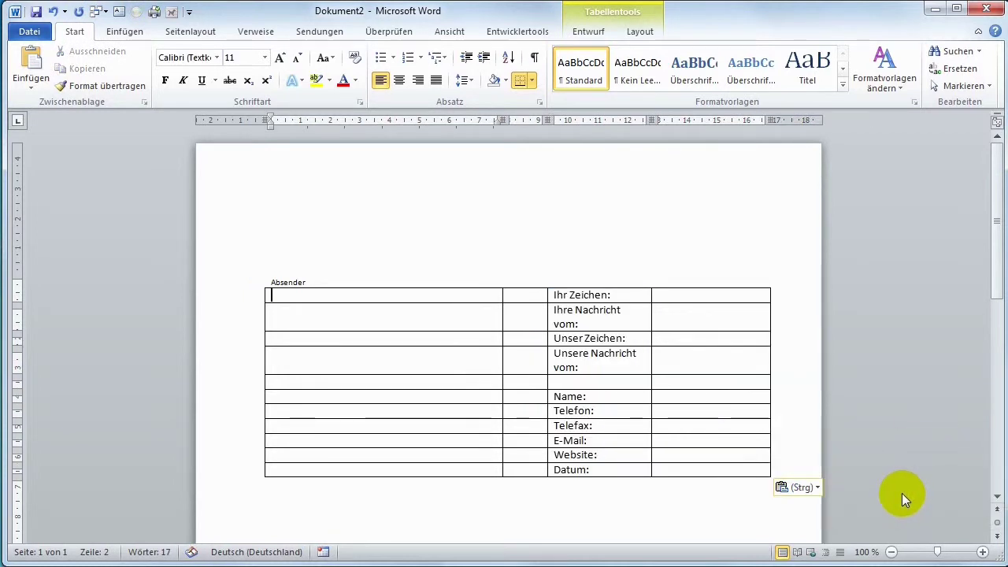
{"action": "left_click", "coordinate": [605, 283]}
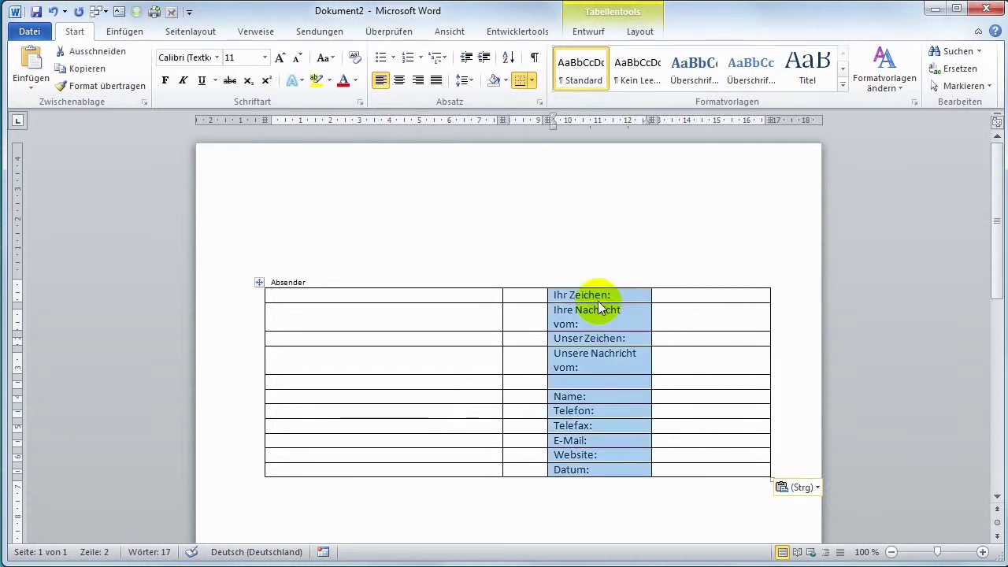
Make the third-column labels 8 pt, aligned left and centred vertically in their cells.
{"action": "left_click", "coordinate": [264, 58]}
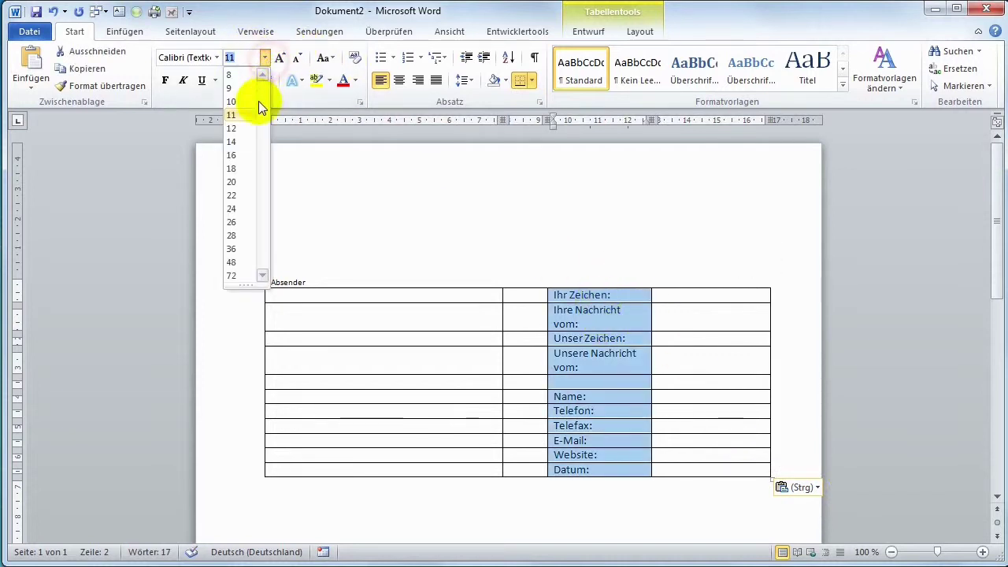
{"action": "left_click", "coordinate": [250, 75]}
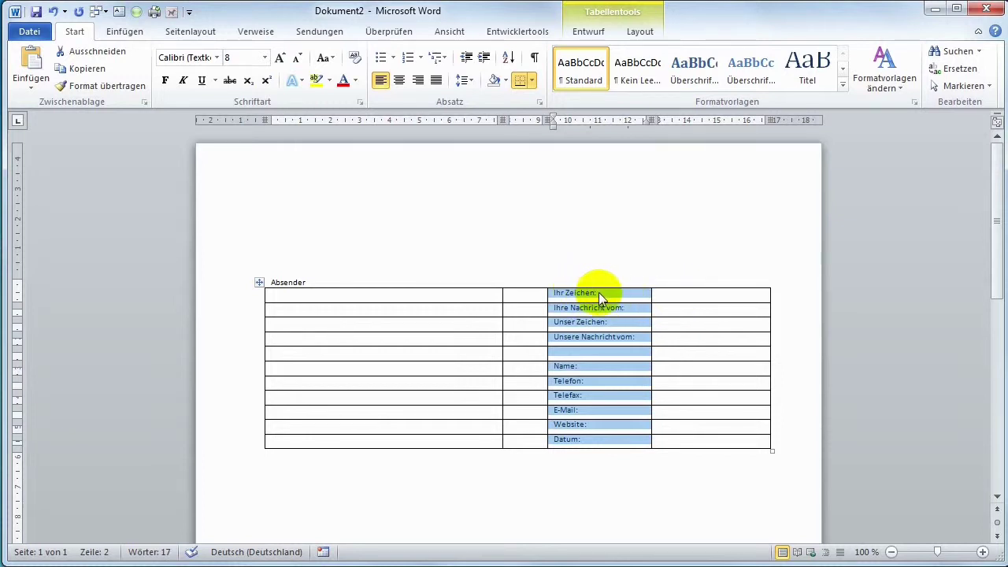
{"action": "left_click", "coordinate": [589, 31]}
{"action": "left_click", "coordinate": [640, 32]}
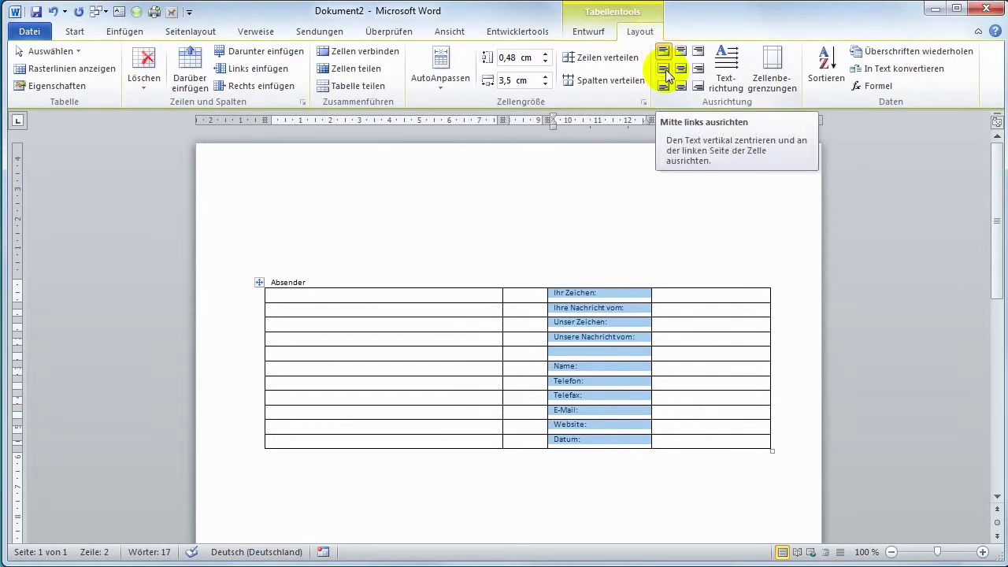
{"action": "left_click", "coordinate": [665, 69]}
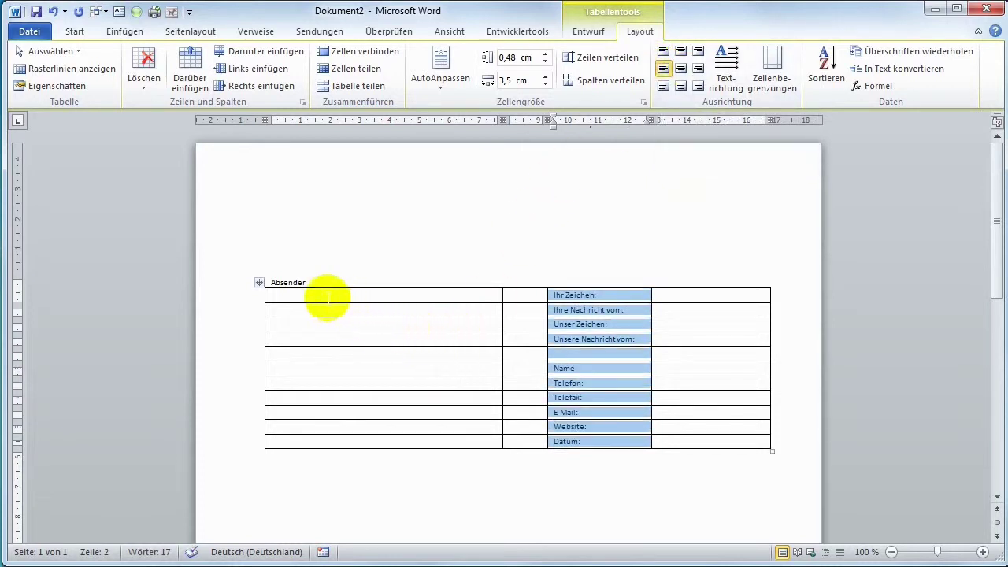
{"action": "left_click_drag", "start_coordinate": [320, 293], "coordinate": [321, 326]}
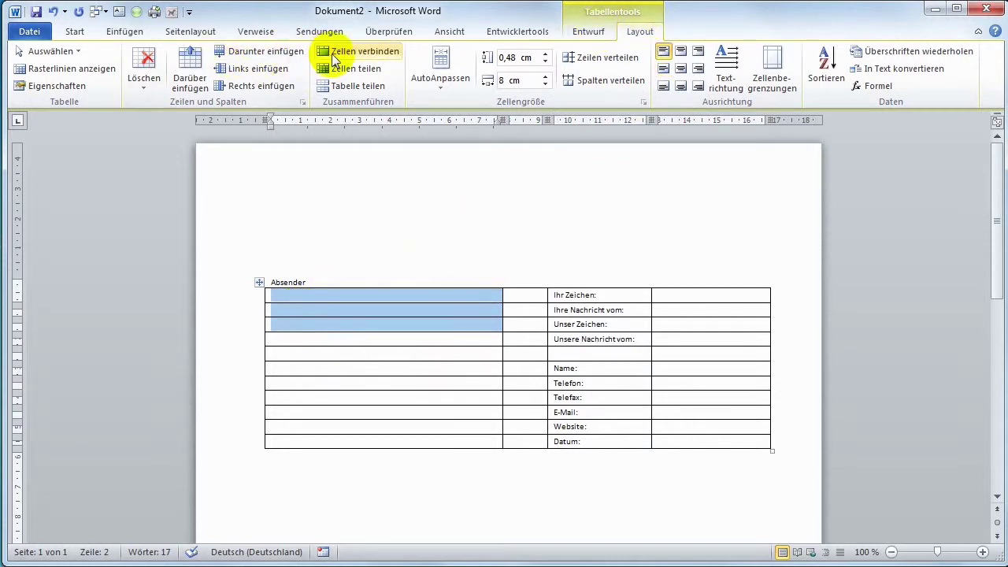
Merge the left column into a top sender cell and a large cell headed 'Empfänger'.
{"action": "left_click", "coordinate": [350, 60]}
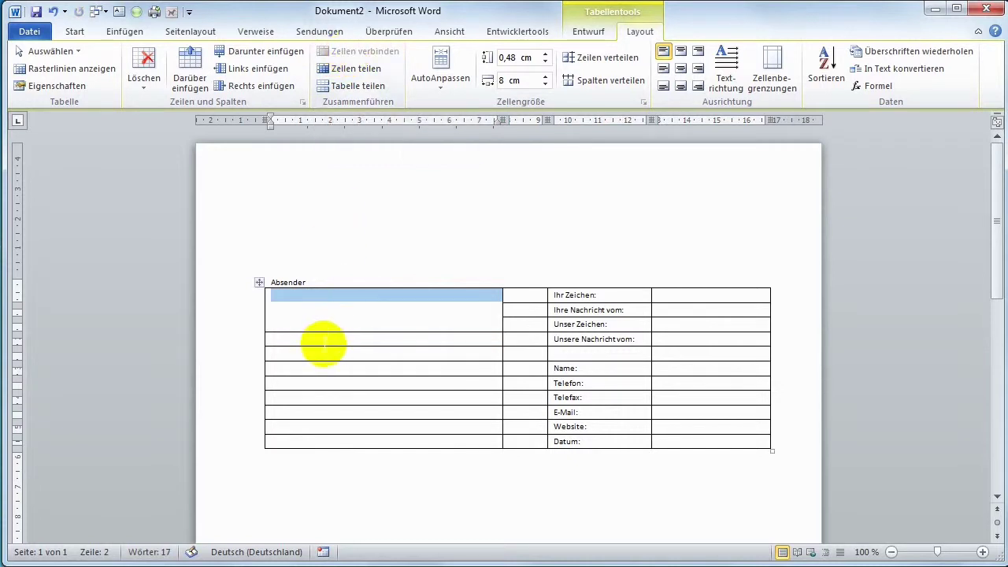
{"action": "left_click_drag", "start_coordinate": [321, 338], "coordinate": [322, 445]}
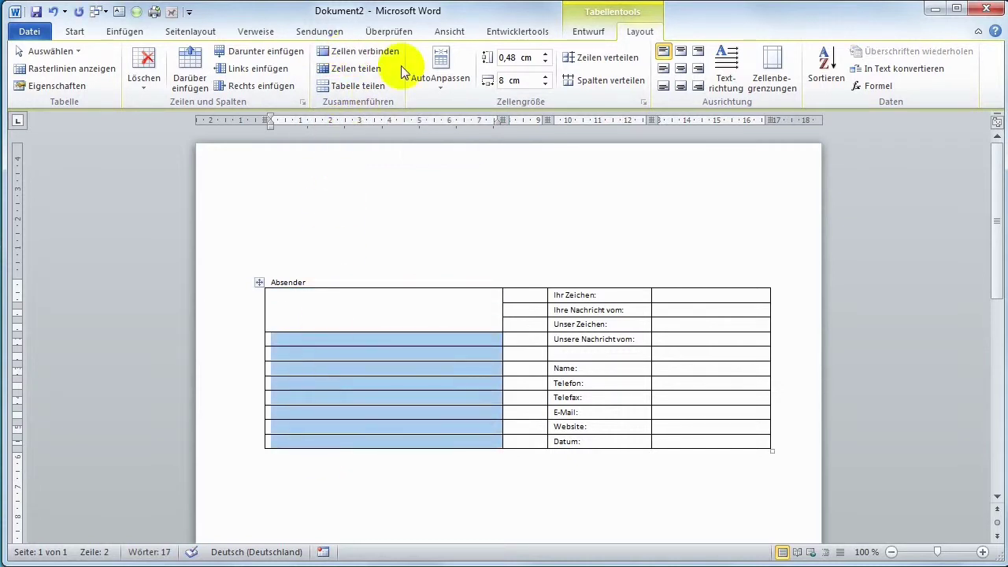
{"action": "left_click", "coordinate": [327, 59]}
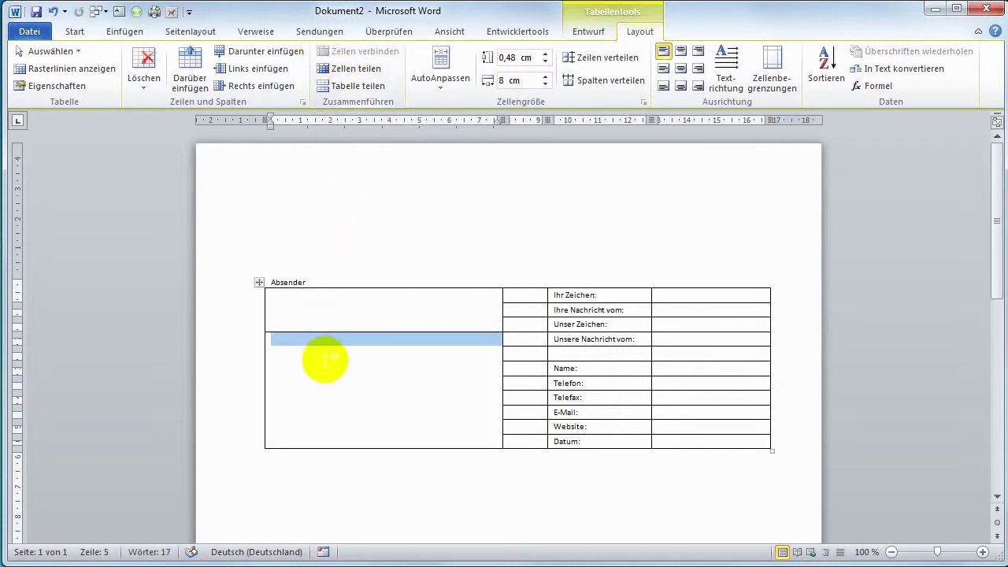
{"action": "left_click", "coordinate": [304, 353]}
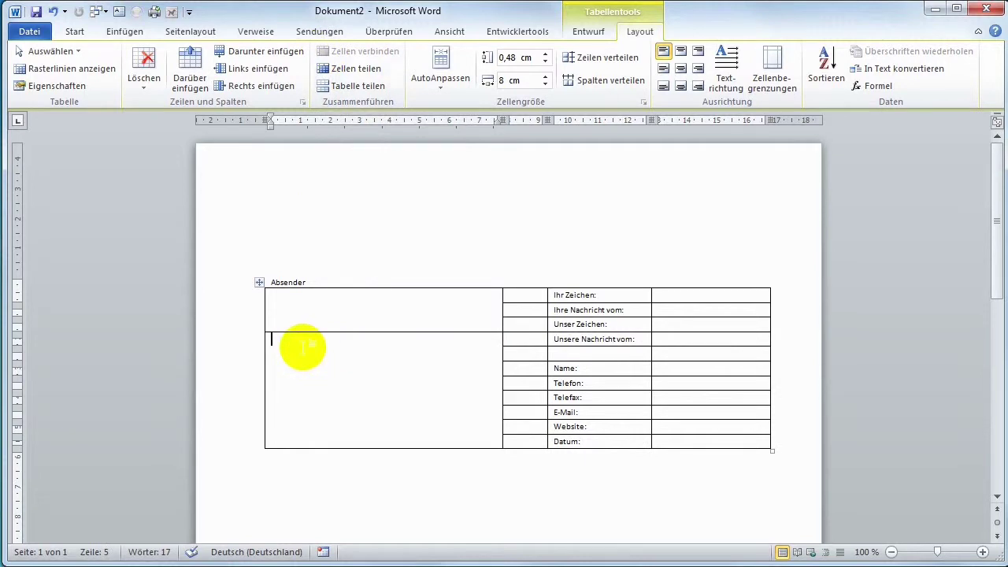
{"action": "type", "text": "Empfä"}
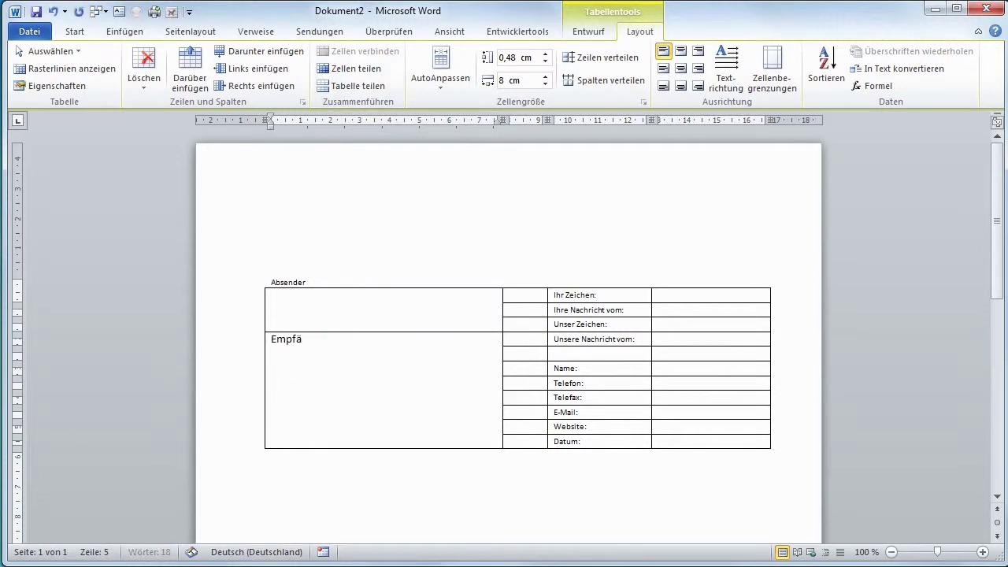
{"action": "type", "text": "nger"}
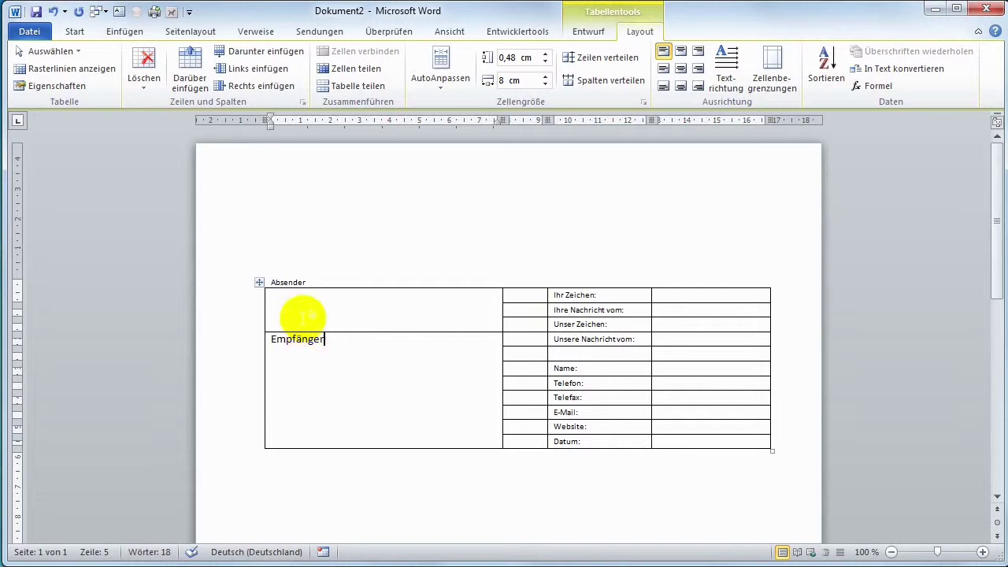
{"action": "left_click", "coordinate": [299, 313]}
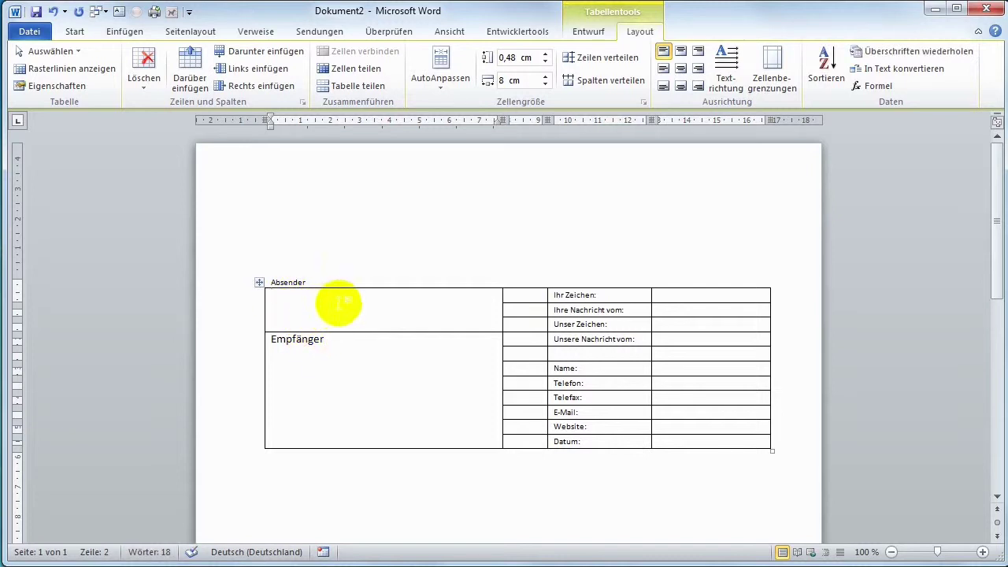
Type 'Betreff' as the subject line below the table.
{"action": "left_click", "coordinate": [321, 463]}
{"action": "type", "text": "Betre"}
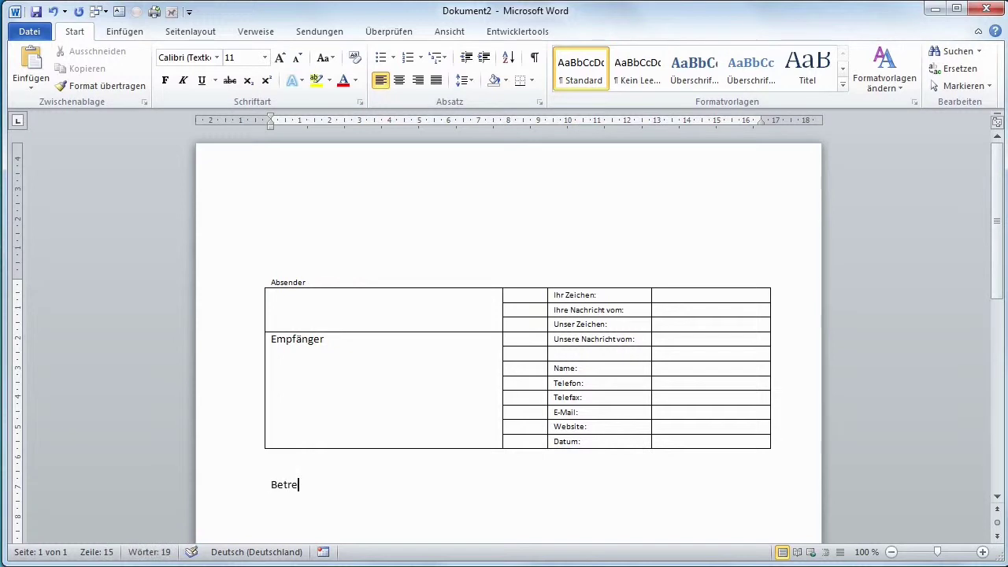
{"action": "type", "text": "ff"}
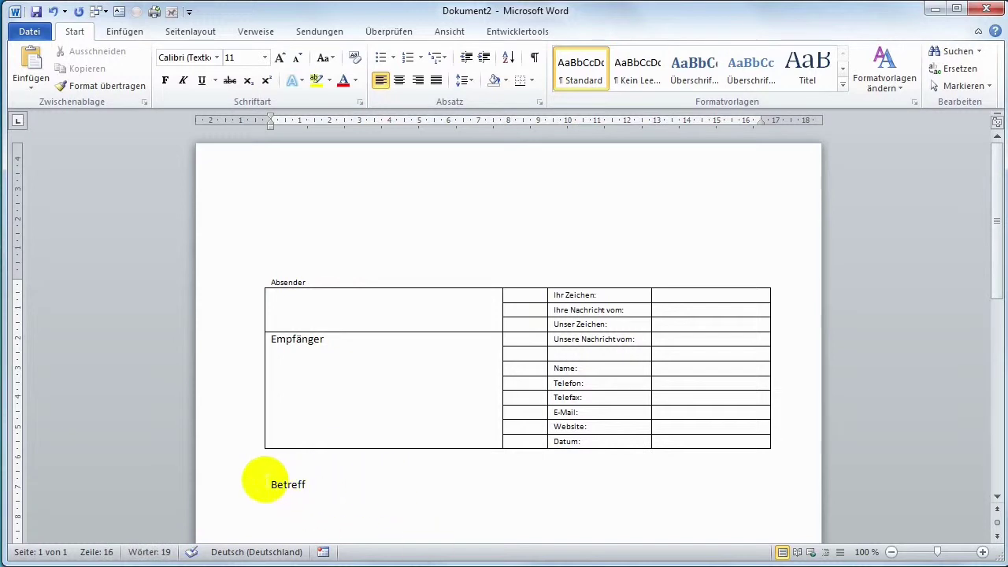
{"action": "left_click_drag", "start_coordinate": [252, 492], "coordinate": [323, 485]}
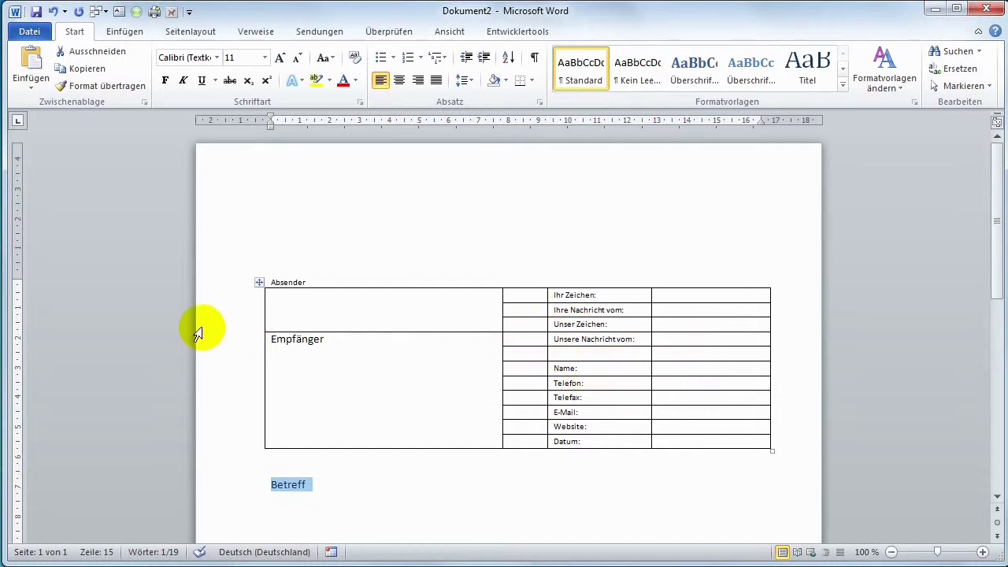
Remove every border from the table with Kein Rahmen.
{"action": "left_click", "coordinate": [259, 282]}
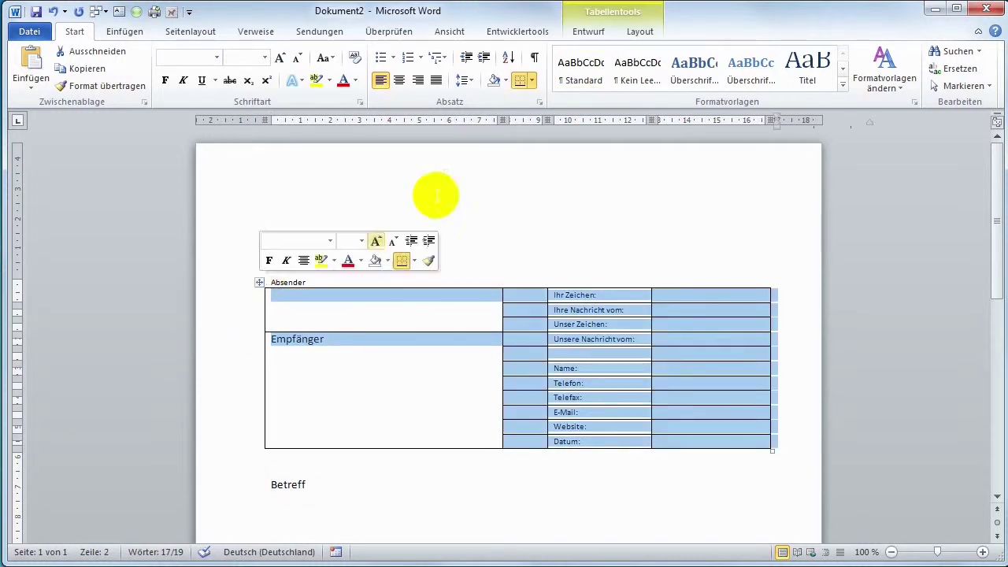
{"action": "left_click", "coordinate": [533, 81]}
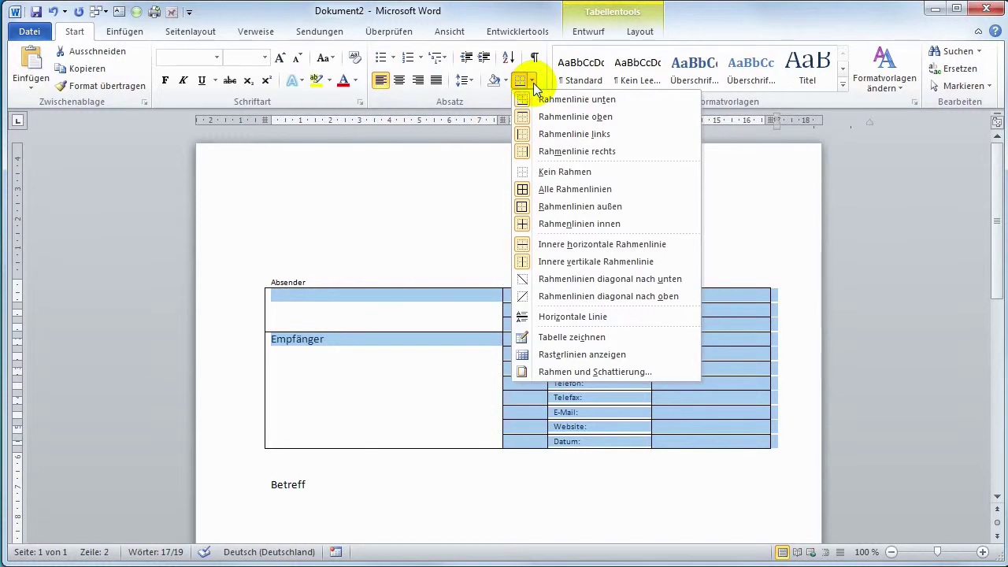
{"action": "left_click", "coordinate": [569, 173]}
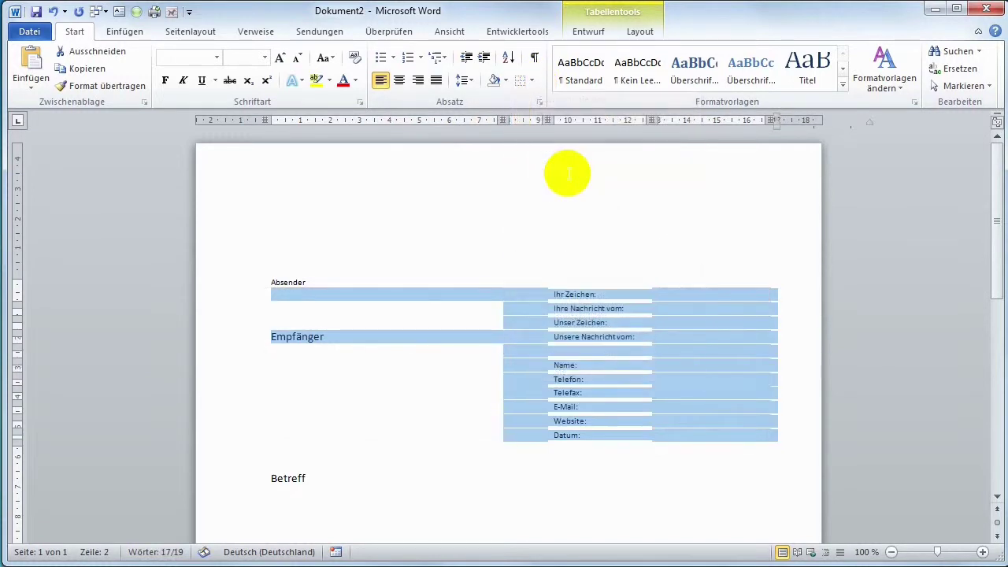
{"action": "left_click", "coordinate": [467, 534]}
Check the footer of the other letter in Dokument1, then return to Dokument2.
{"action": "scroll", "coordinate": [463, 505], "scroll_direction": "down", "scroll_amount": 3}
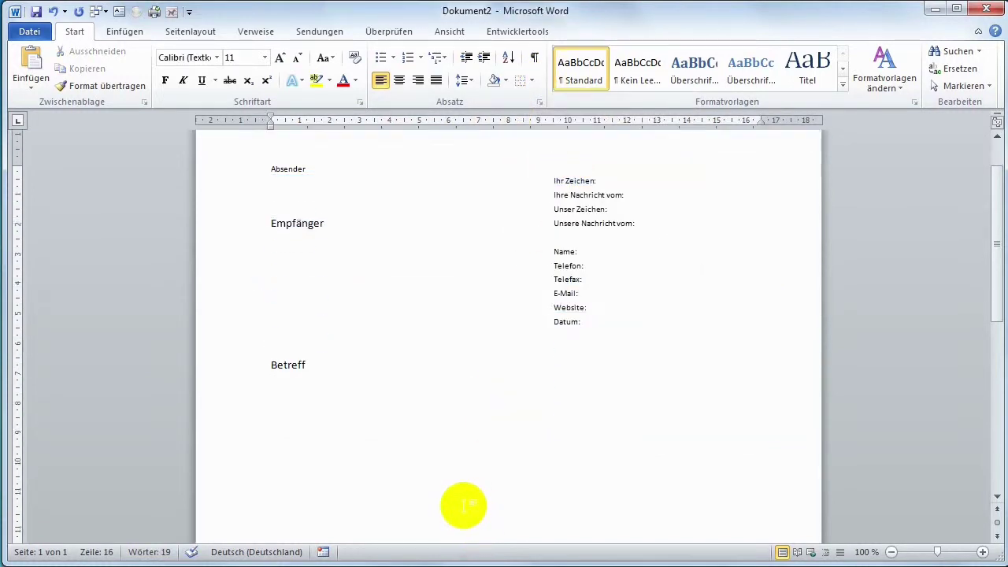
{"action": "scroll", "coordinate": [463, 505], "scroll_direction": "down", "scroll_amount": 1}
{"action": "scroll", "coordinate": [463, 505], "scroll_direction": "down", "scroll_amount": 4}
{"action": "scroll", "coordinate": [463, 505], "scroll_direction": "down", "scroll_amount": 3}
{"action": "scroll", "coordinate": [463, 505], "scroll_direction": "down", "scroll_amount": 1}
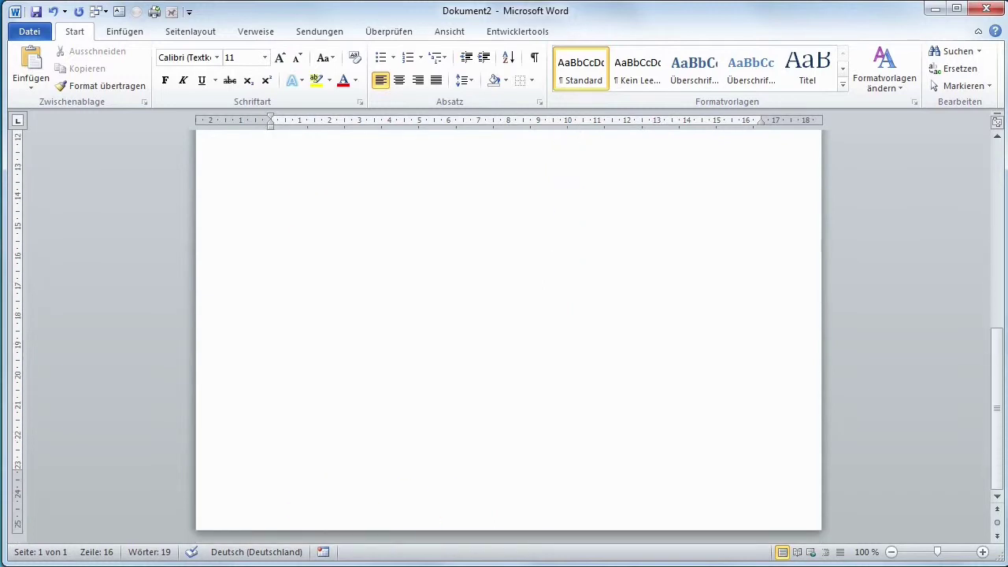
{"action": "left_click", "coordinate": [169, 544]}
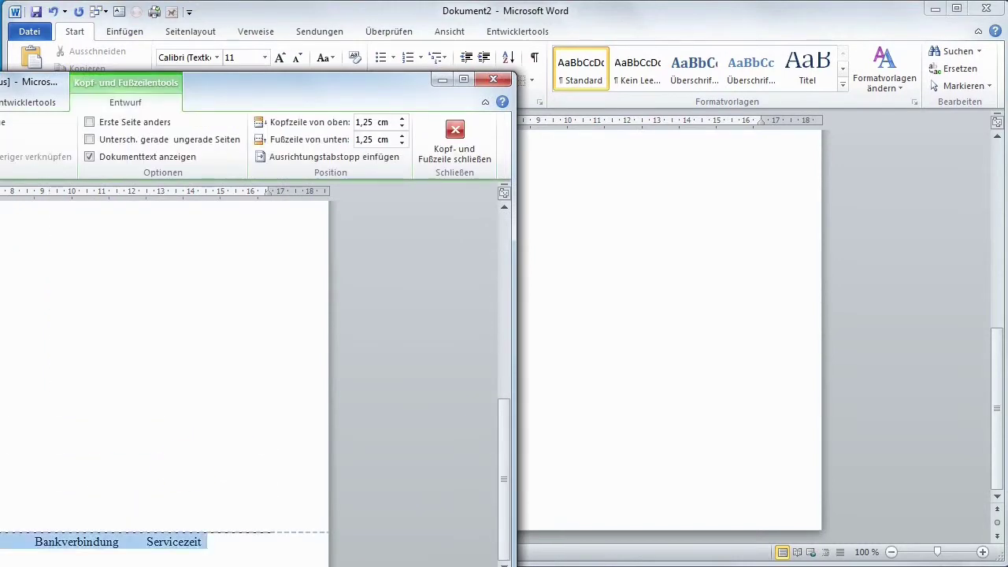
{"action": "left_click", "coordinate": [441, 80]}
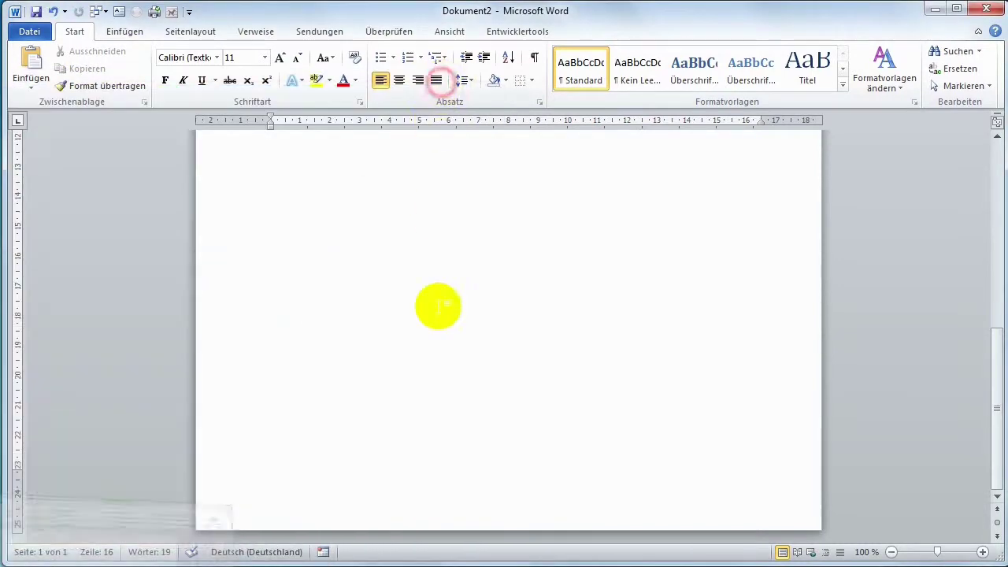
Go to the page footer and paste in the business details headings, Geschäftsräume to Servicezeit.
{"action": "scroll", "coordinate": [369, 513], "scroll_direction": "up", "scroll_amount": 3}
{"action": "left_click", "coordinate": [369, 513]}
{"action": "left_click", "coordinate": [355, 506]}
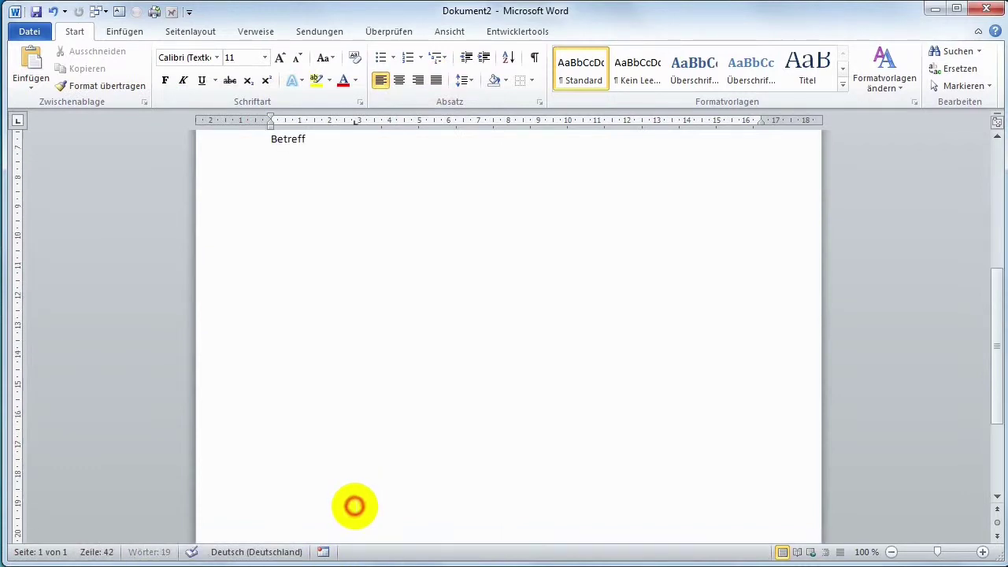
{"action": "scroll", "coordinate": [471, 292], "scroll_direction": "up", "scroll_amount": 2}
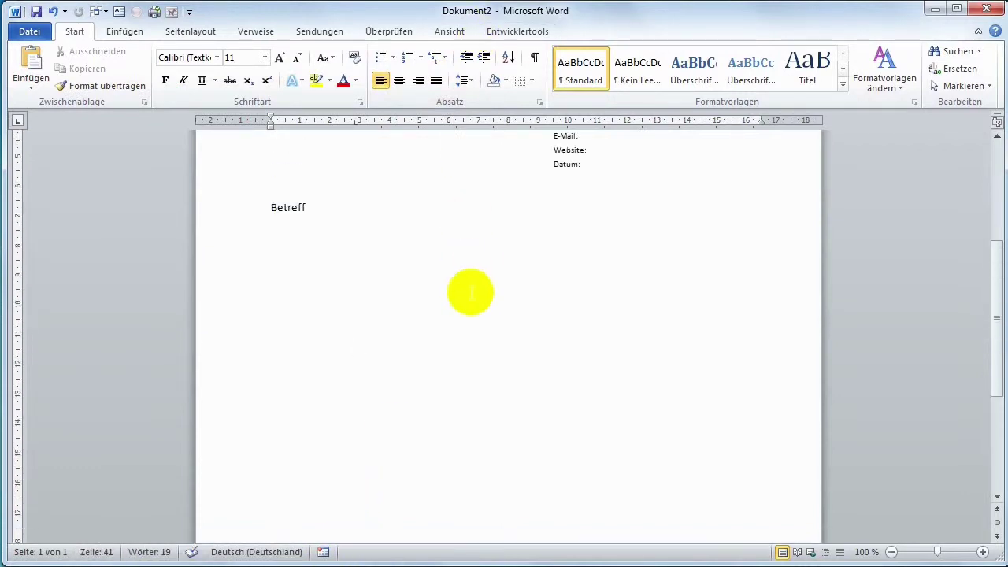
{"action": "scroll", "coordinate": [470, 292], "scroll_direction": "up", "scroll_amount": 4}
{"action": "scroll", "coordinate": [471, 292], "scroll_direction": "up", "scroll_amount": 2}
{"action": "double_click", "coordinate": [360, 169]}
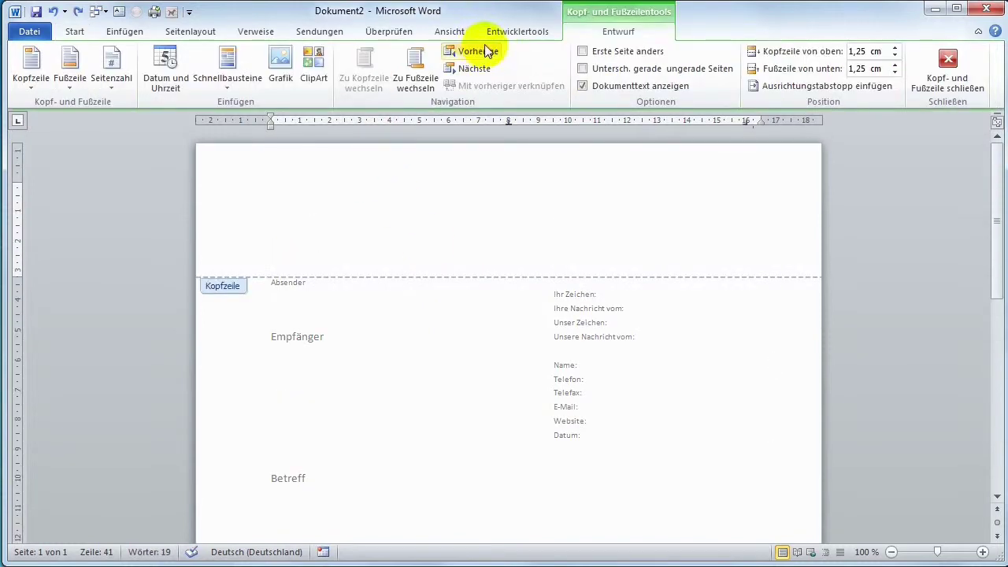
{"action": "left_click", "coordinate": [415, 71]}
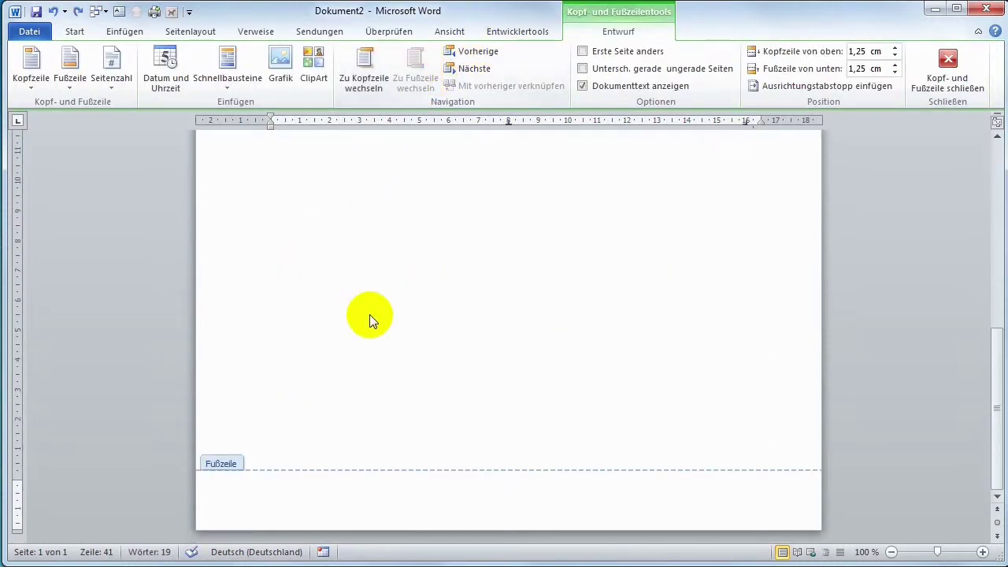
{"action": "key", "text": "ctrl+v"}
Delete the trailing empty line, add a top border line to the footer, and close footer editing.
{"action": "key", "text": "BackSpace"}
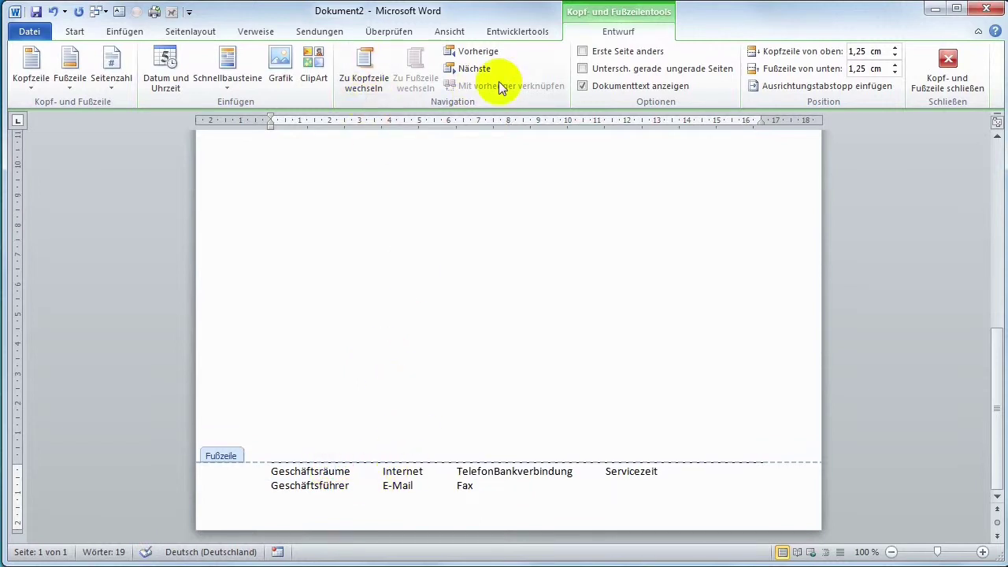
{"action": "left_click", "coordinate": [75, 30]}
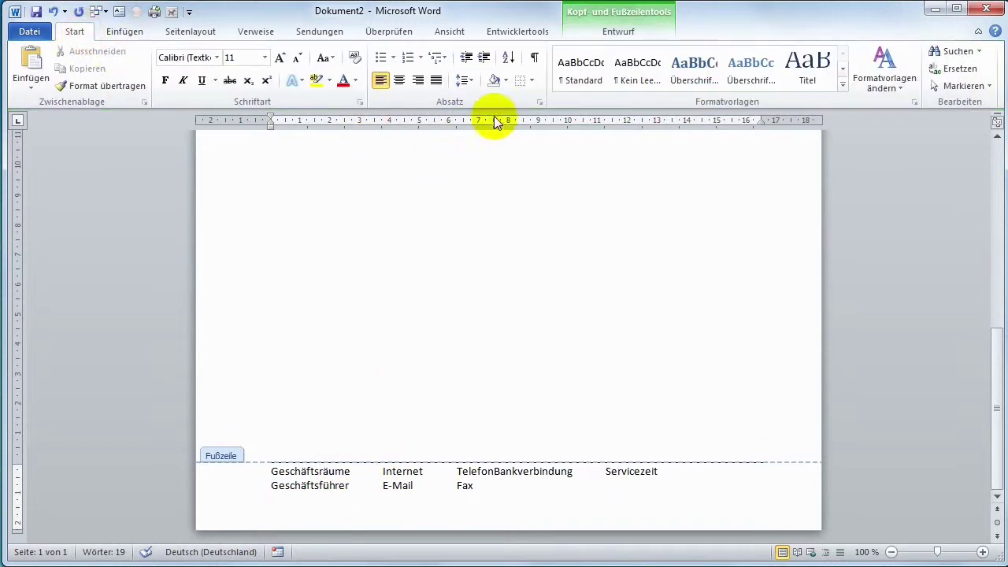
{"action": "left_click", "coordinate": [531, 81]}
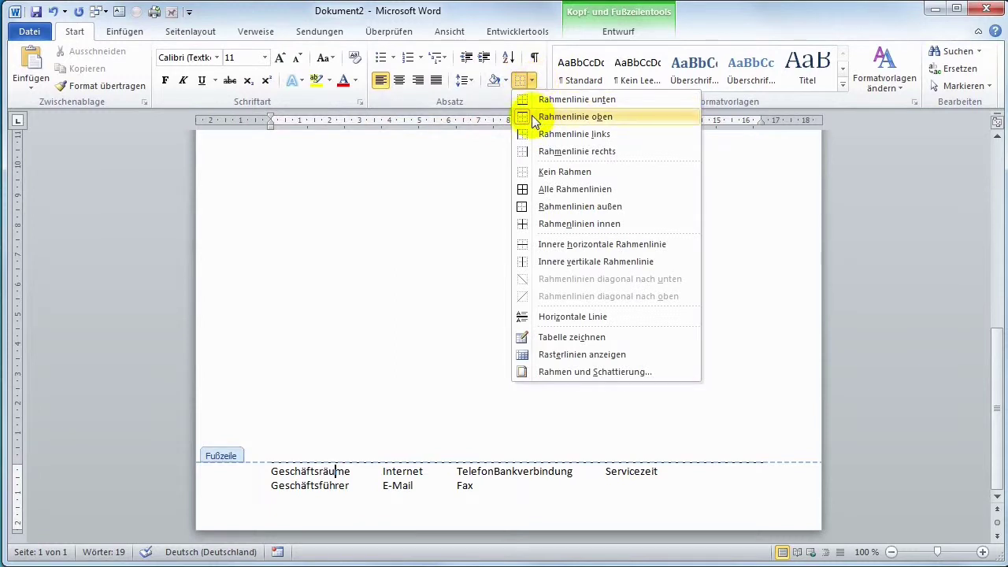
{"action": "left_click", "coordinate": [525, 117]}
{"action": "left_click", "coordinate": [519, 81]}
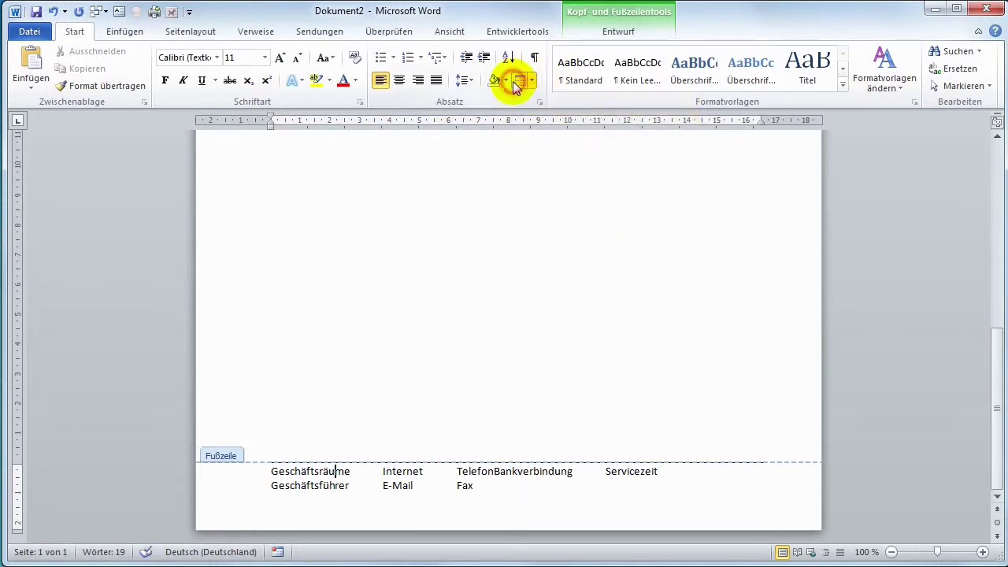
{"action": "left_click", "coordinate": [619, 30]}
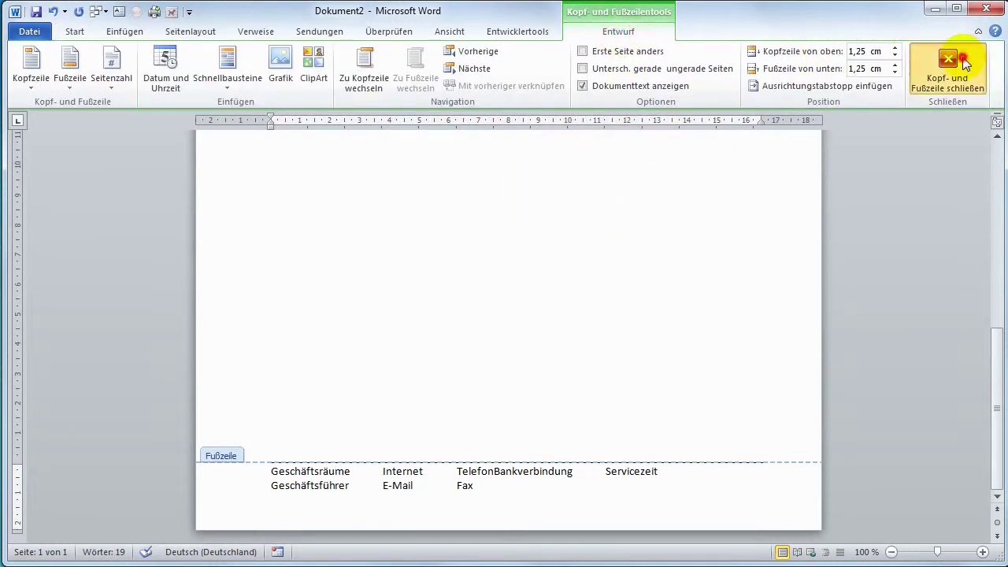
{"action": "left_click", "coordinate": [949, 71]}
{"action": "scroll", "coordinate": [680, 445], "scroll_direction": "down", "scroll_amount": 1}
{"action": "scroll", "coordinate": [680, 468], "scroll_direction": "down", "scroll_amount": 8}
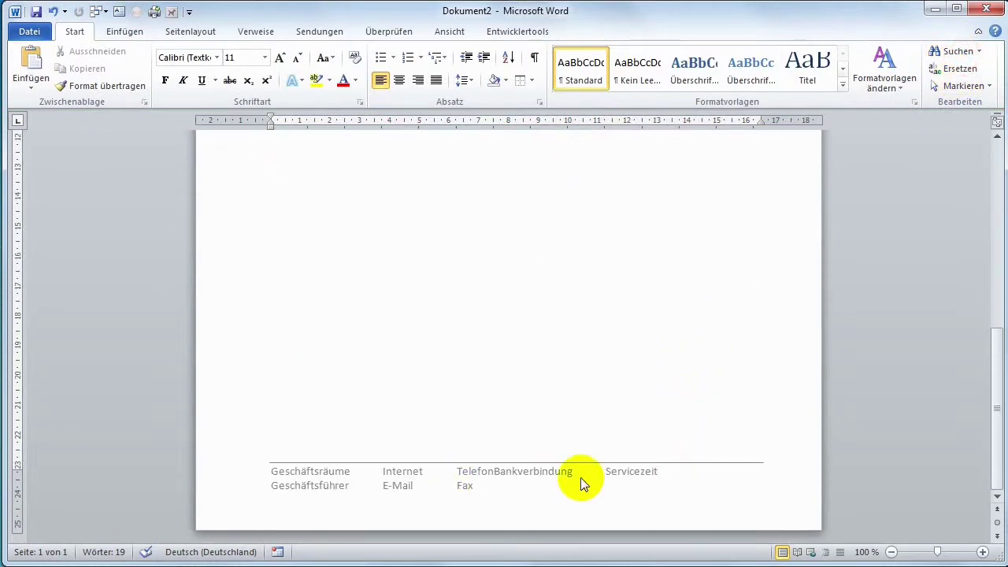
Return to the top of the letter and place the caret in the Betreff line.
{"action": "scroll", "coordinate": [614, 477], "scroll_direction": "up", "scroll_amount": 8}
{"action": "scroll", "coordinate": [651, 477], "scroll_direction": "up", "scroll_amount": 5}
{"action": "scroll", "coordinate": [618, 478], "scroll_direction": "up", "scroll_amount": 2}
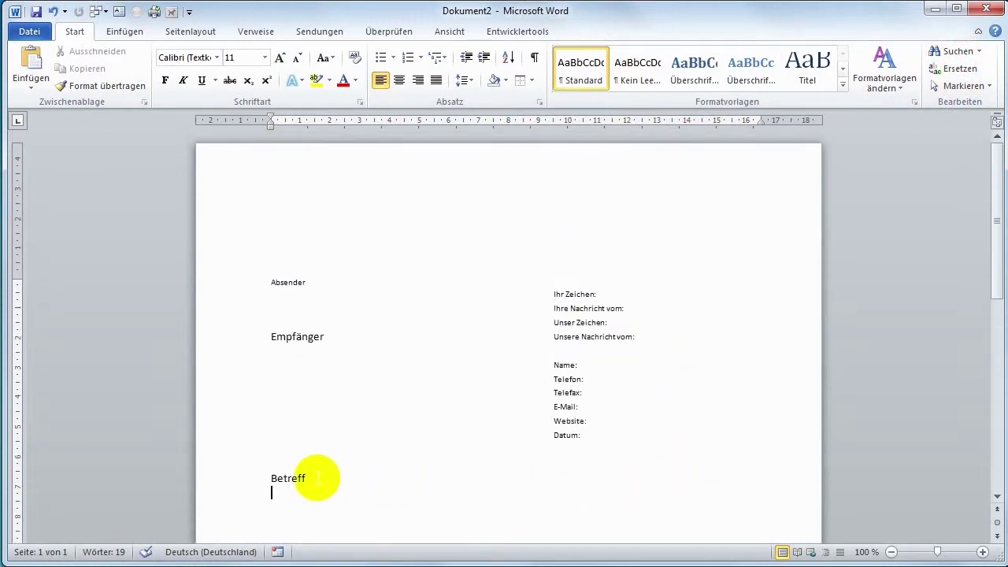
{"action": "left_click", "coordinate": [291, 478]}
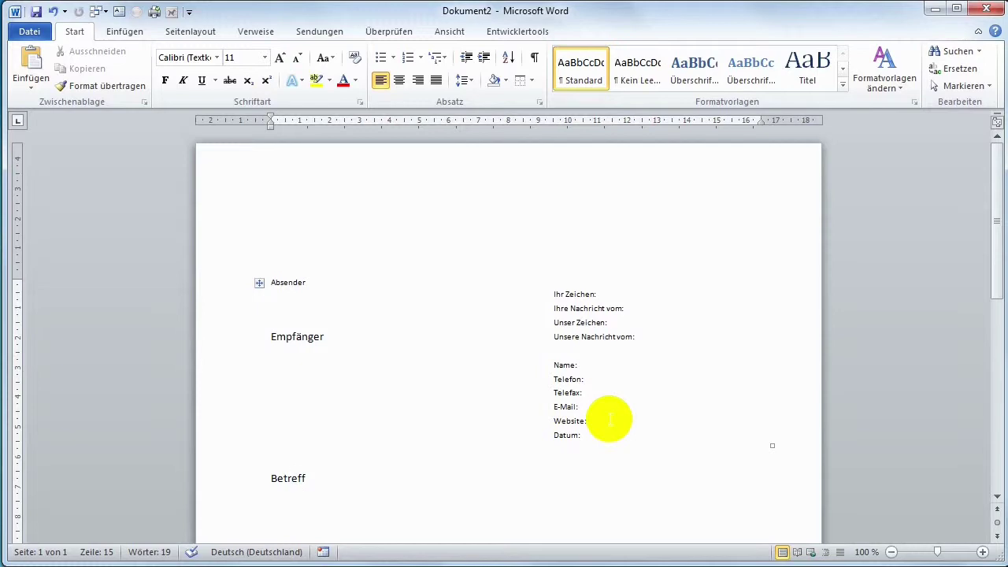
Begin a Save As with the Word template file type, then cancel it.
{"action": "left_click", "coordinate": [31, 33]}
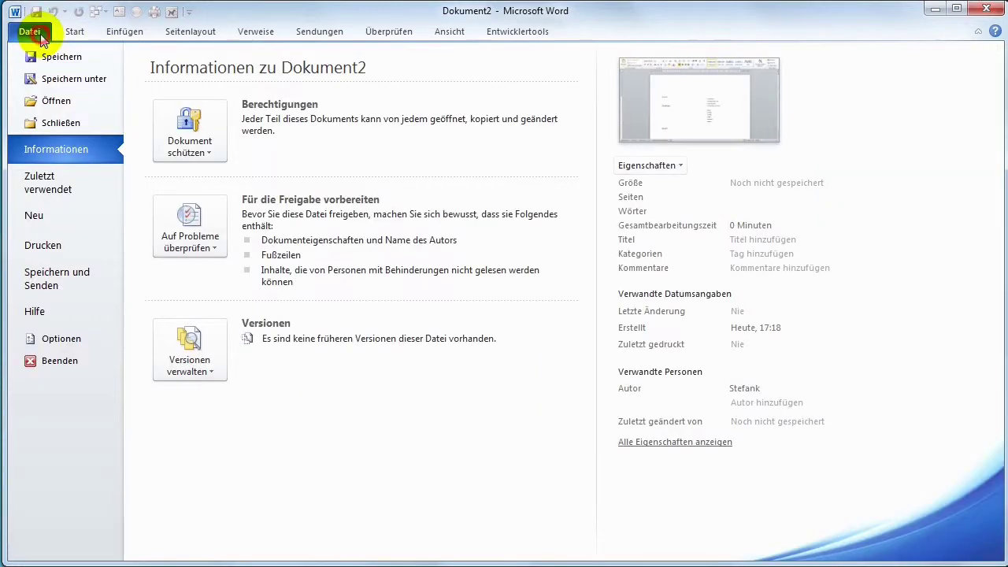
{"action": "left_click", "coordinate": [47, 57]}
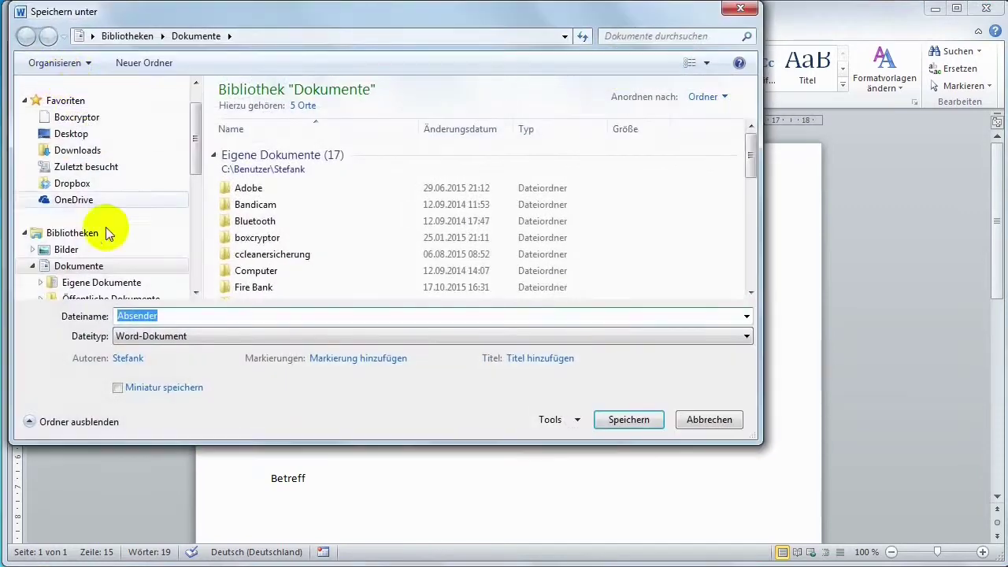
{"action": "left_click", "coordinate": [179, 337]}
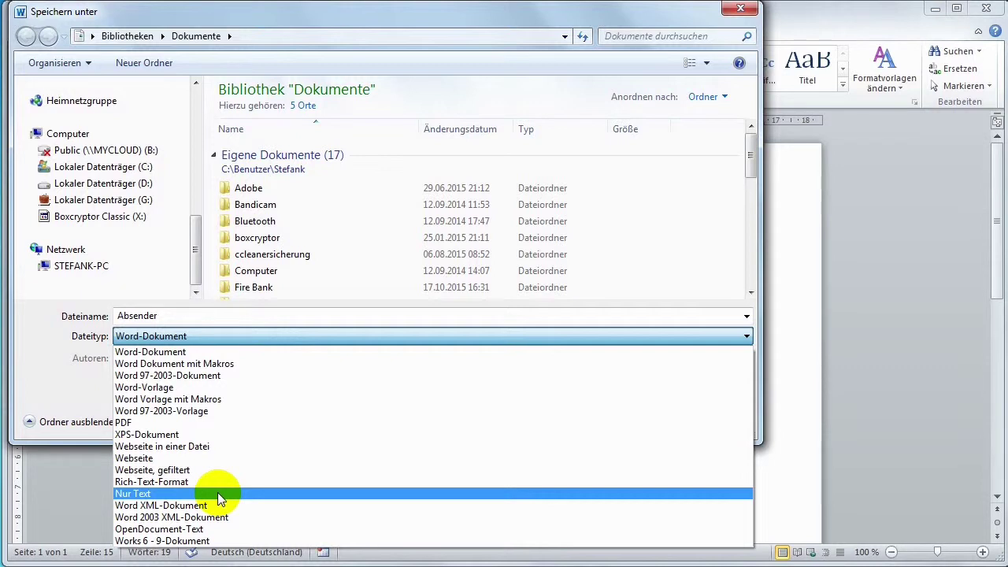
{"action": "left_click", "coordinate": [155, 388]}
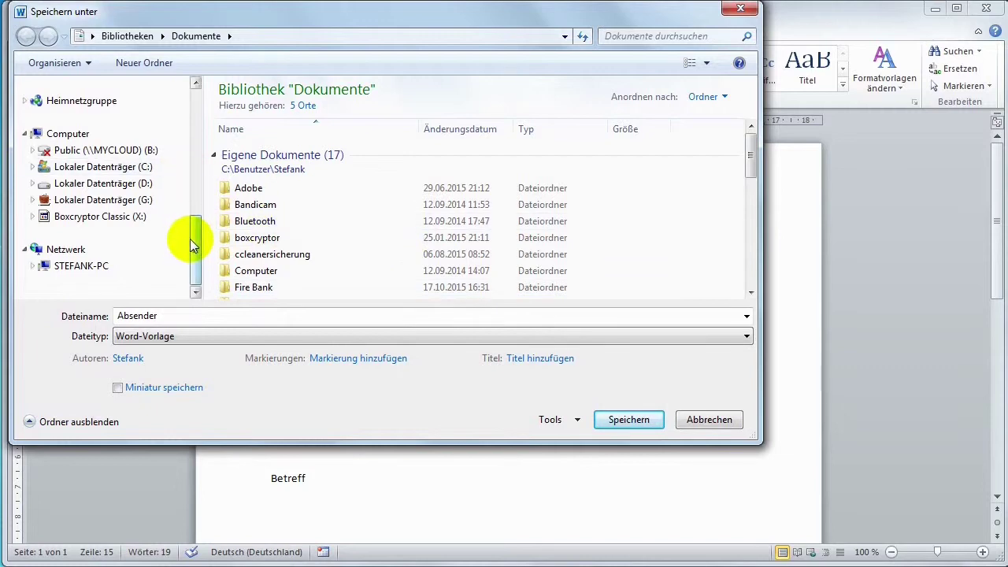
{"action": "left_click_drag", "start_coordinate": [192, 238], "coordinate": [194, 66]}
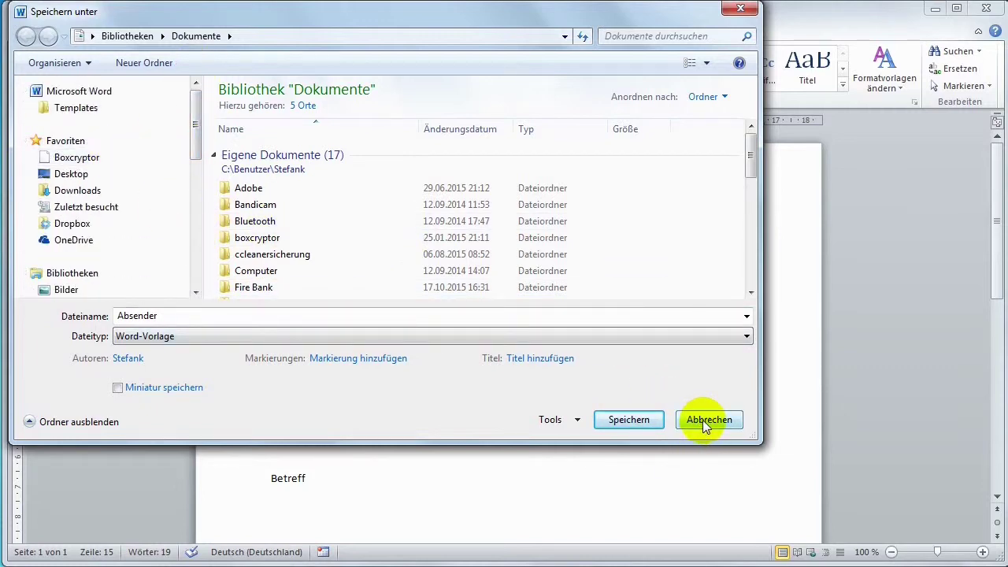
{"action": "left_click", "coordinate": [708, 419]}
Save the letter to the Desktop as the Word document 'G-Brief Vorlage'.
{"action": "left_click", "coordinate": [32, 32]}
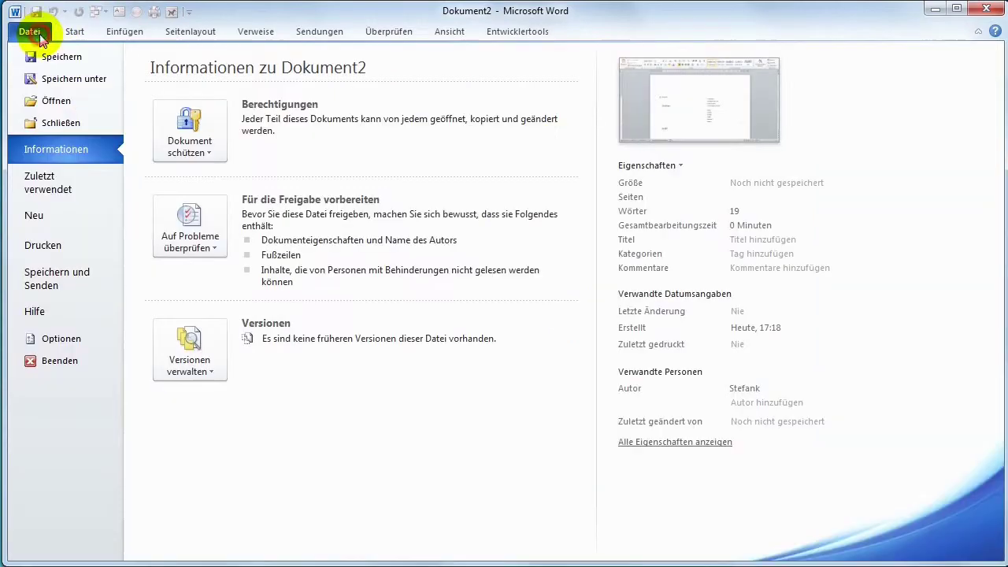
{"action": "left_click", "coordinate": [63, 78]}
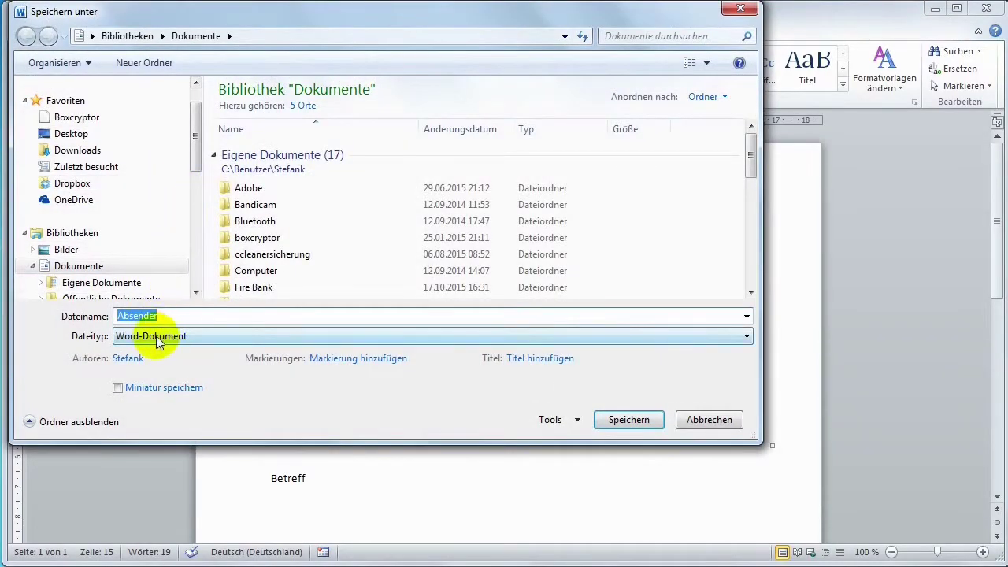
{"action": "left_click", "coordinate": [93, 133]}
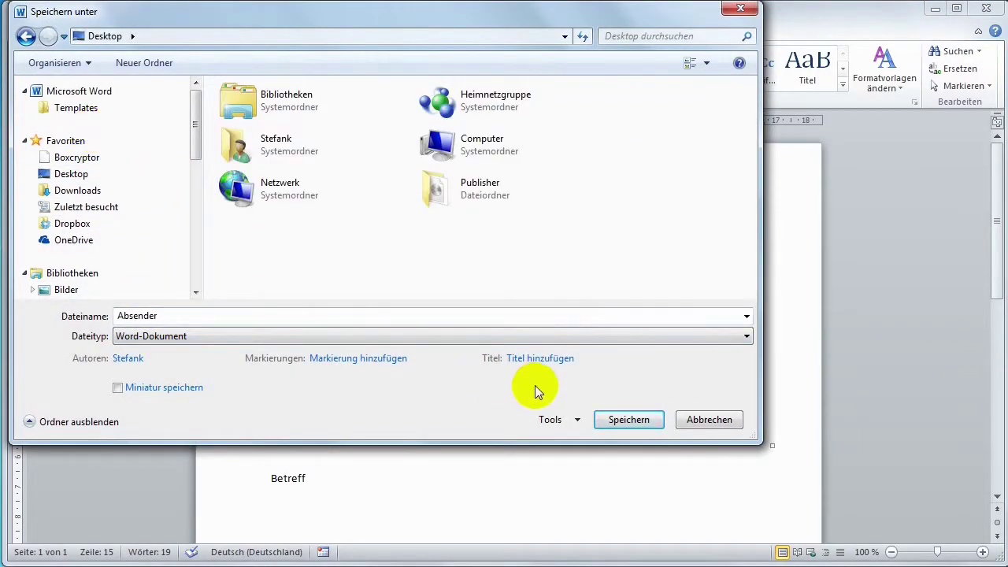
{"action": "double_click", "coordinate": [146, 315]}
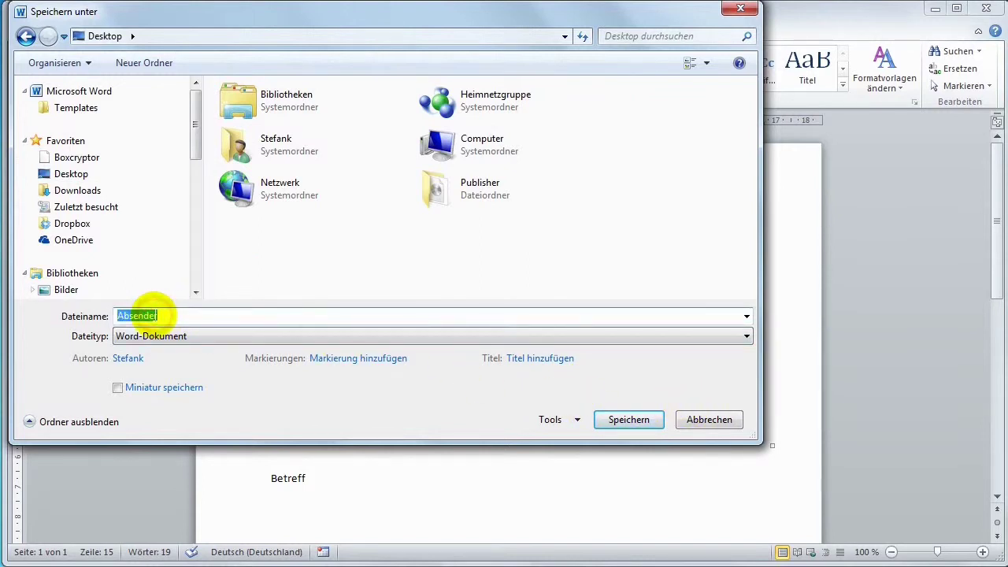
{"action": "type", "text": "G-Brief Vorlage"}
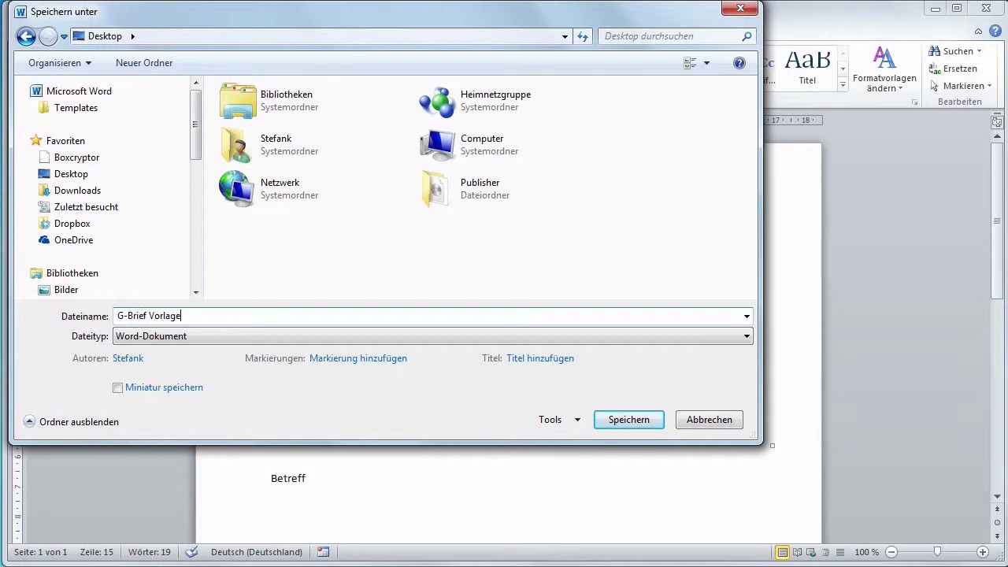
{"action": "key", "text": "Return"}
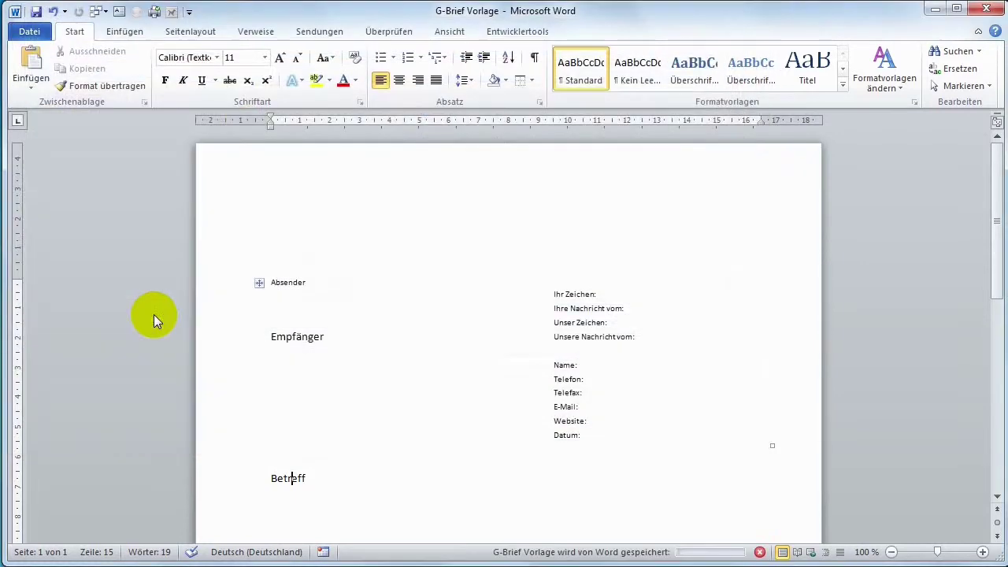
{"action": "left_click", "coordinate": [32, 32]}
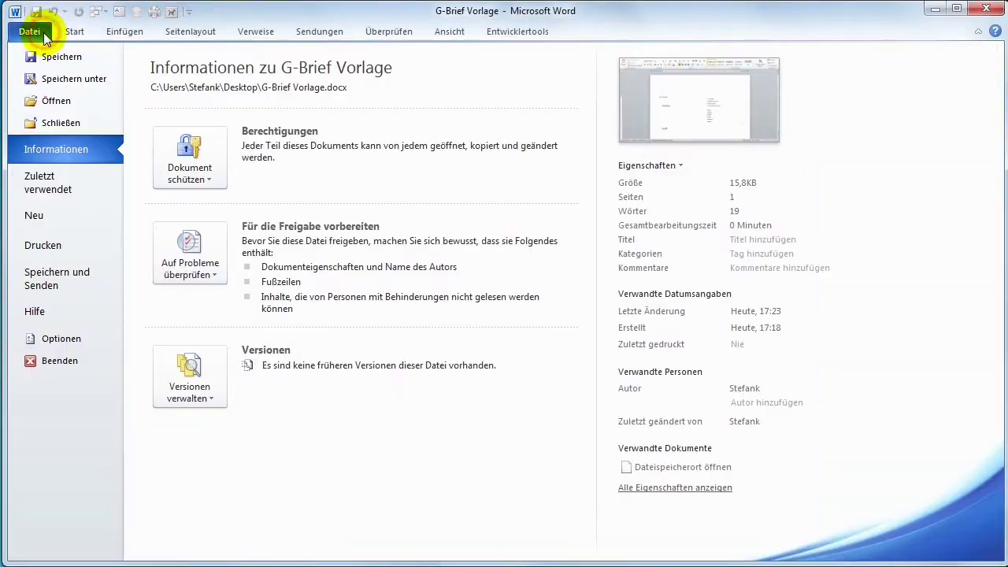
Save a copy named G-Brief Vorlage to the Desktop with the Word-Vorlage template file type.
{"action": "left_click", "coordinate": [67, 275]}
{"action": "left_click", "coordinate": [59, 77]}
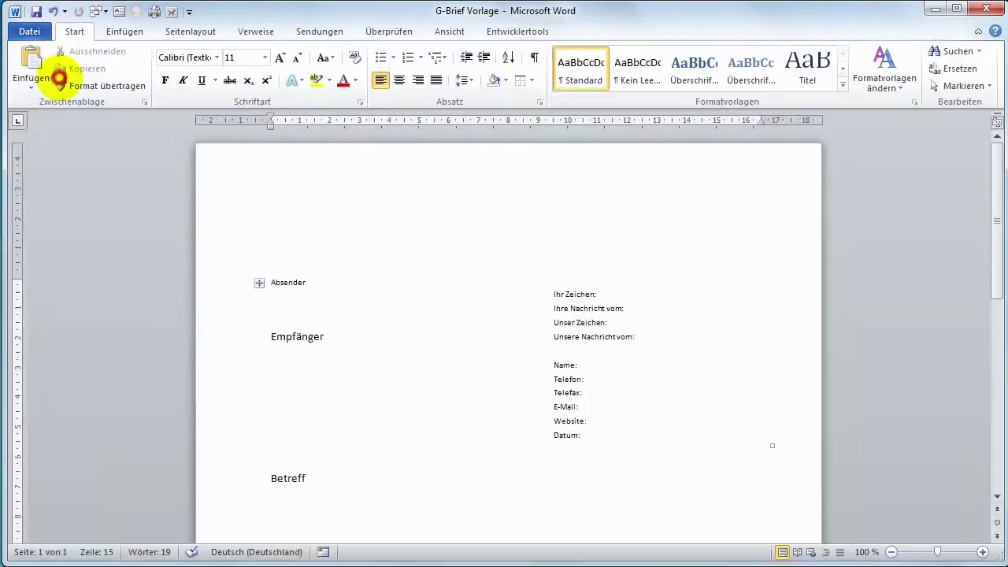
{"action": "left_click", "coordinate": [213, 341]}
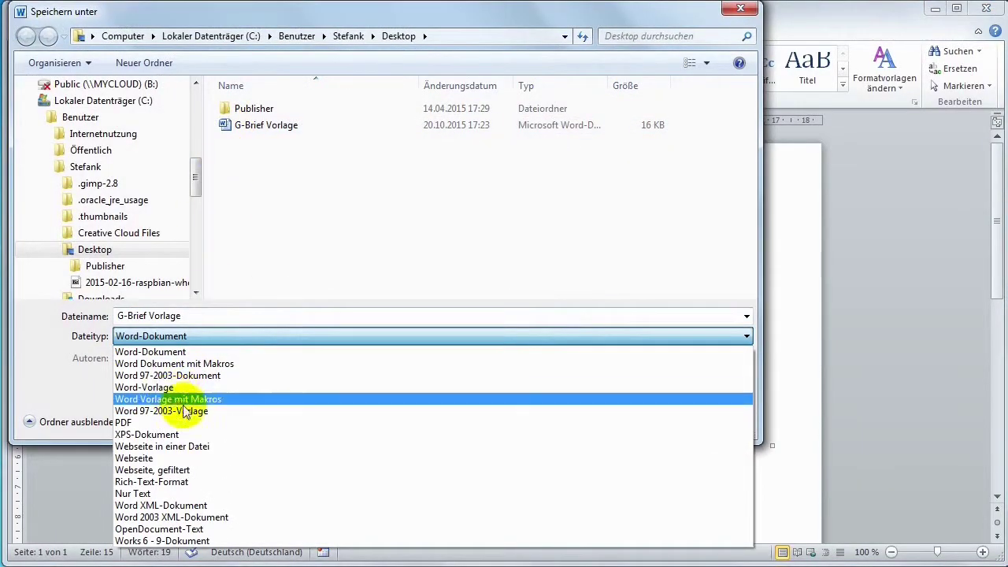
{"action": "left_click", "coordinate": [169, 387]}
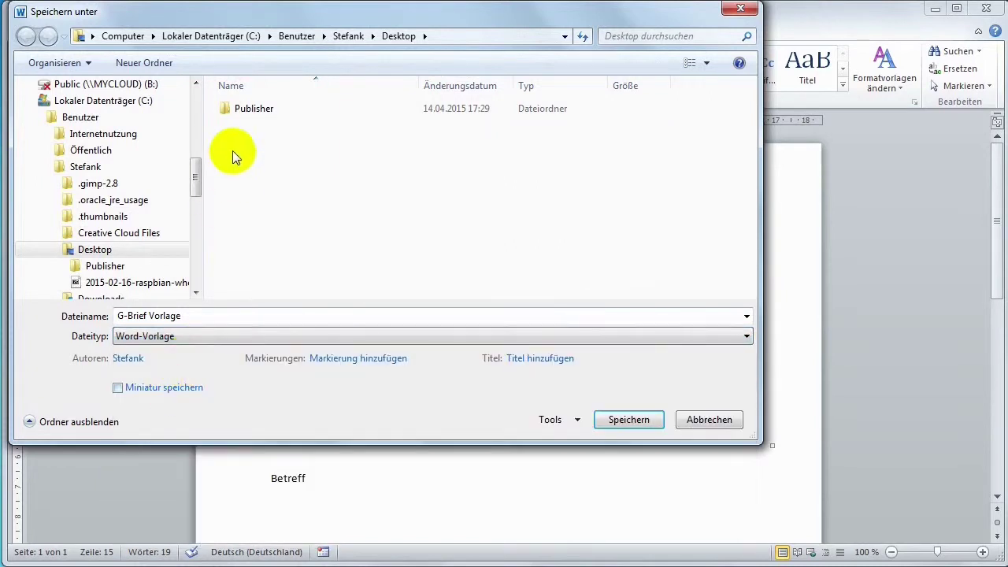
{"action": "left_click_drag", "start_coordinate": [195, 182], "coordinate": [194, 102]}
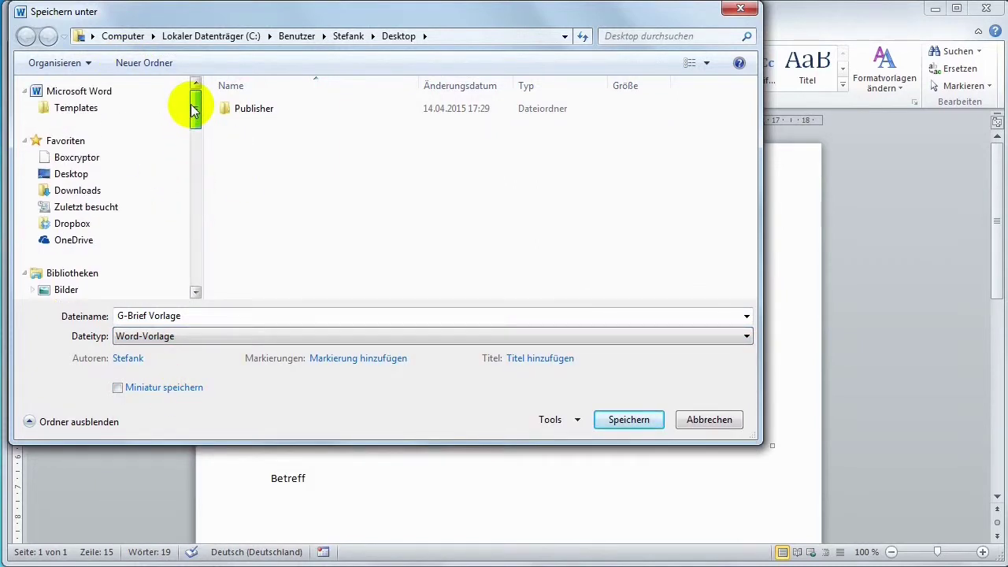
{"action": "left_click", "coordinate": [85, 174]}
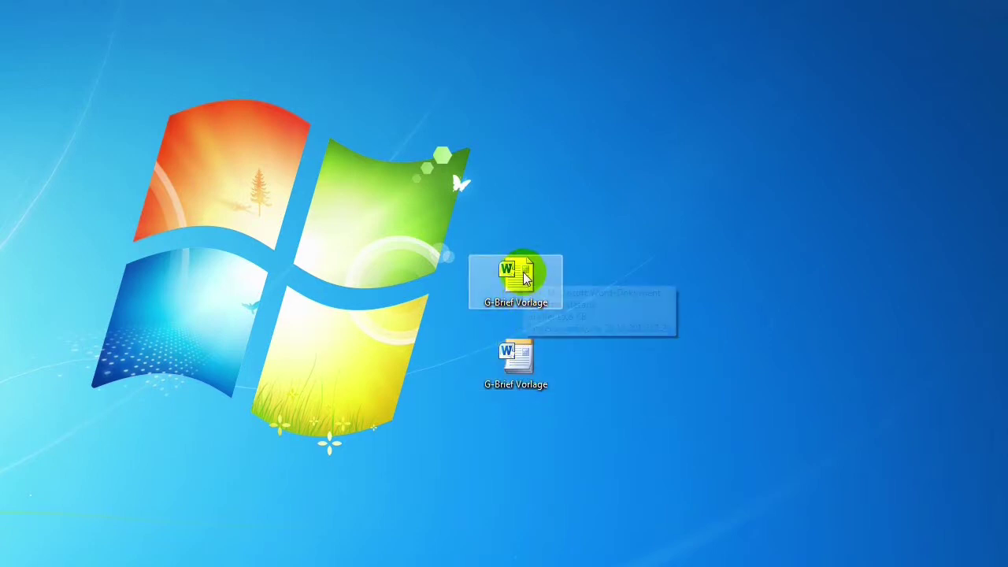
{"action": "mouse_move", "coordinate": [516, 359]}
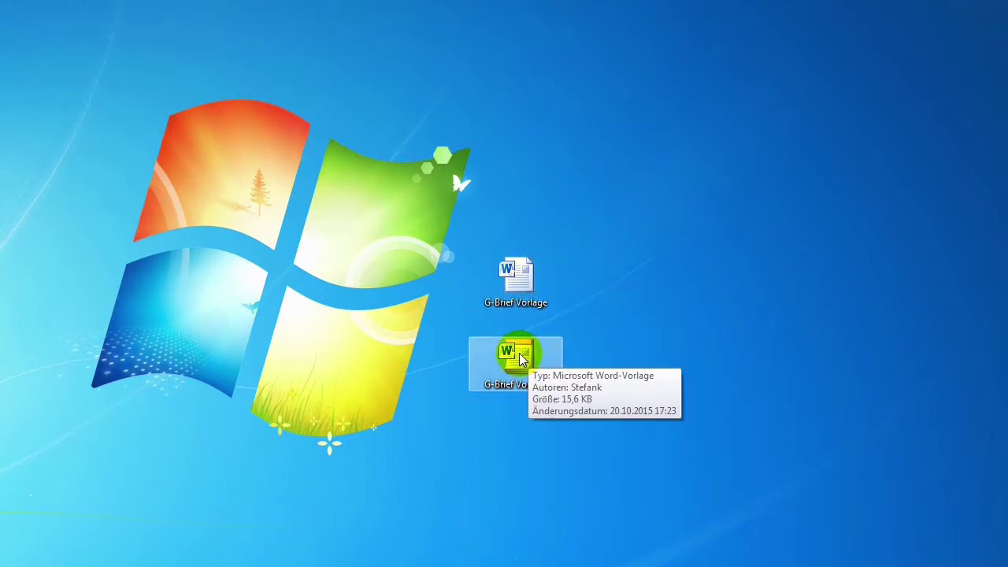
Reopen G-Brief Vorlage.docx from the desktop, type test letters 'ddddddd', and close its window.
{"action": "double_click", "coordinate": [524, 287]}
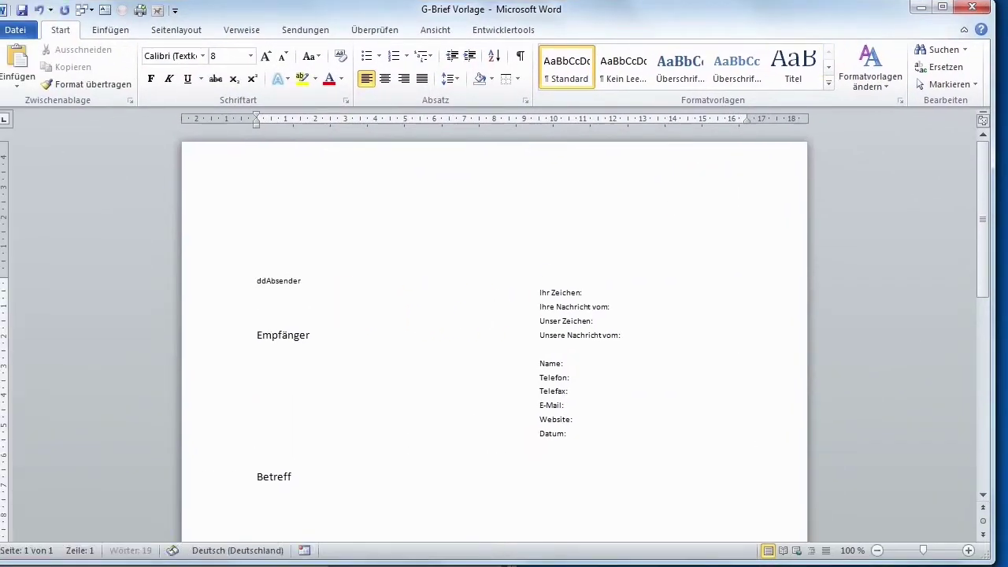
{"action": "type", "text": "ddddddd"}
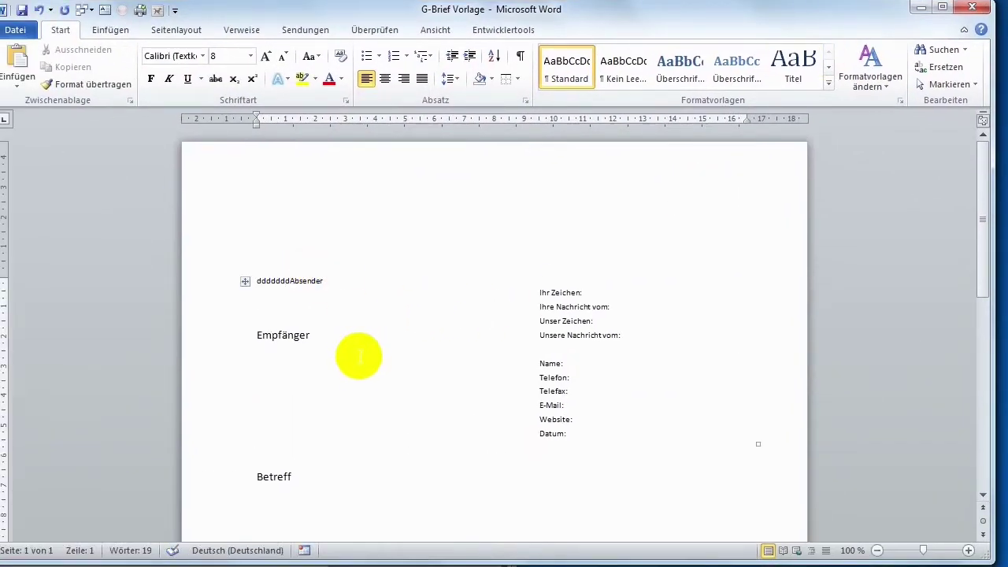
{"action": "left_click", "coordinate": [977, 11]}
Discard the test edits, then open the G-Brief Vorlage template as new Dokument3 and close it.
{"action": "left_click", "coordinate": [276, 273]}
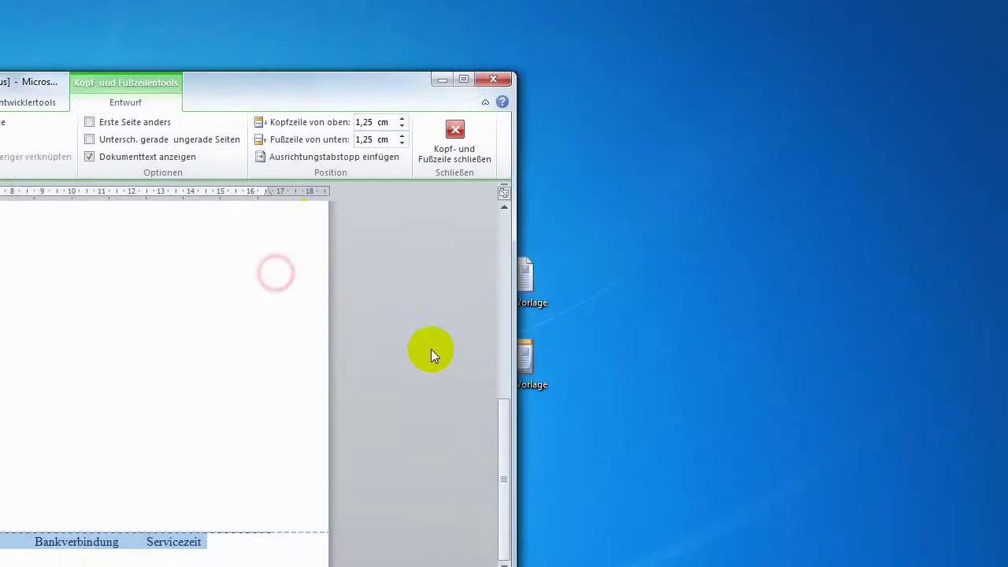
{"action": "left_click", "coordinate": [518, 367]}
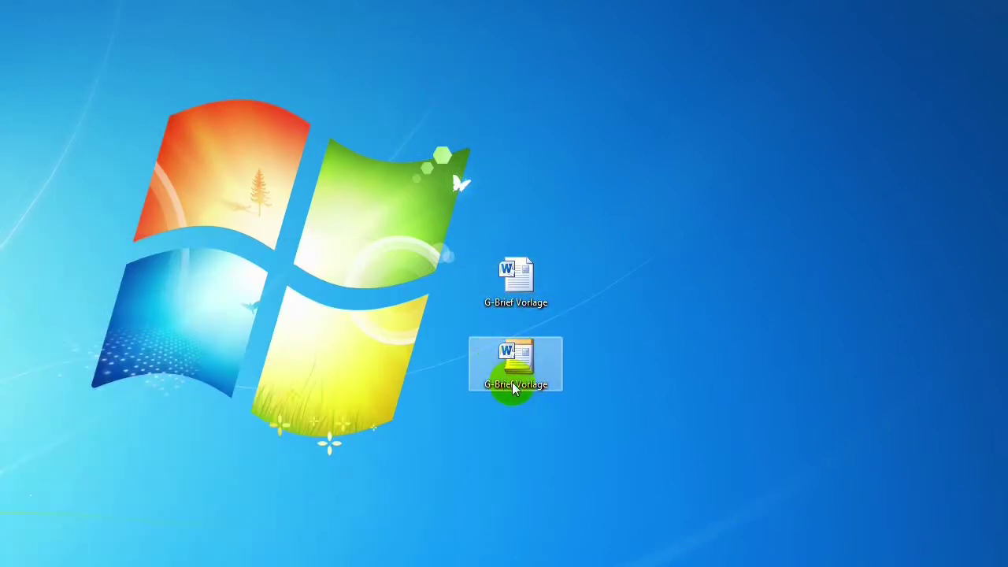
{"action": "double_click", "coordinate": [519, 361]}
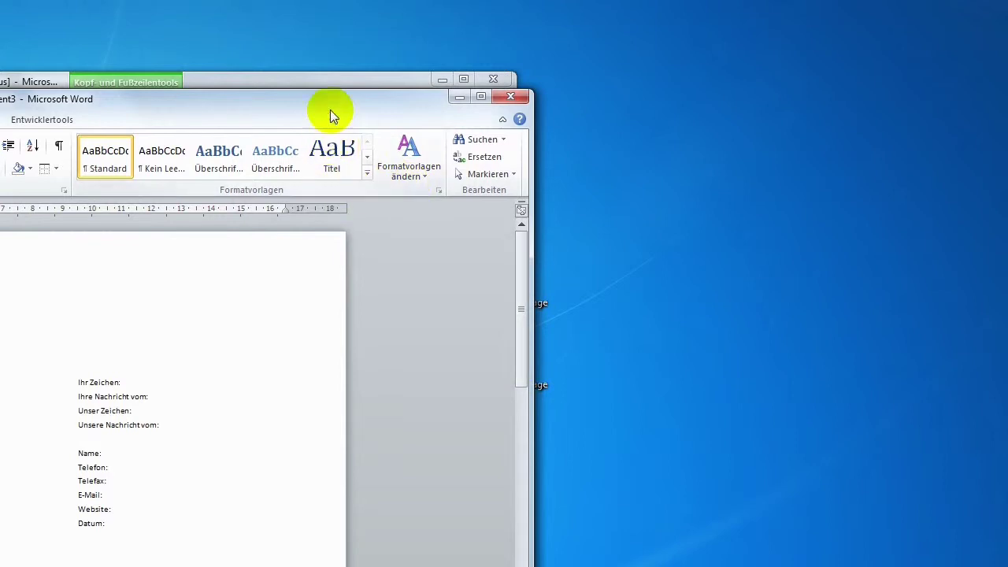
{"action": "double_click", "coordinate": [330, 104]}
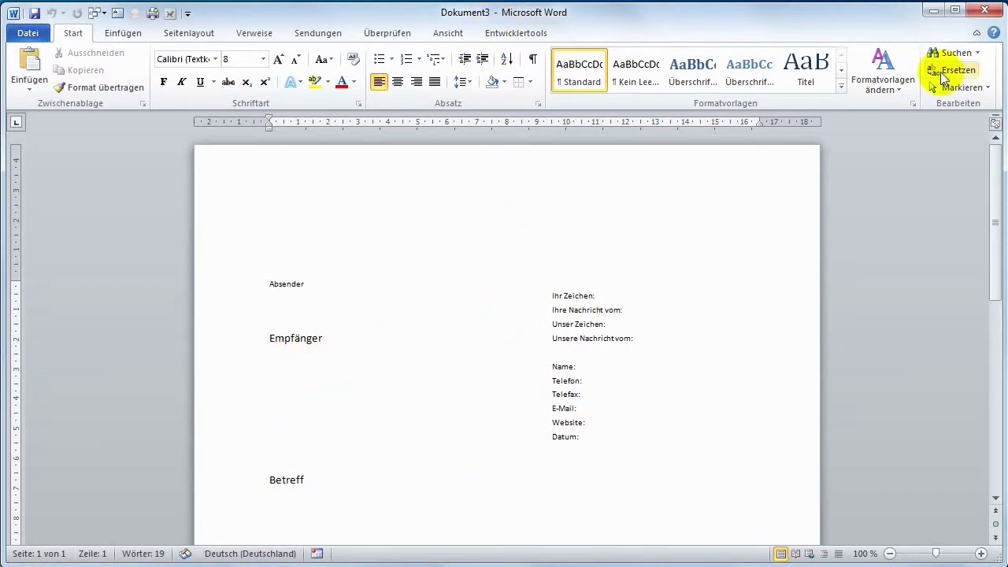
{"action": "left_click", "coordinate": [985, 9]}
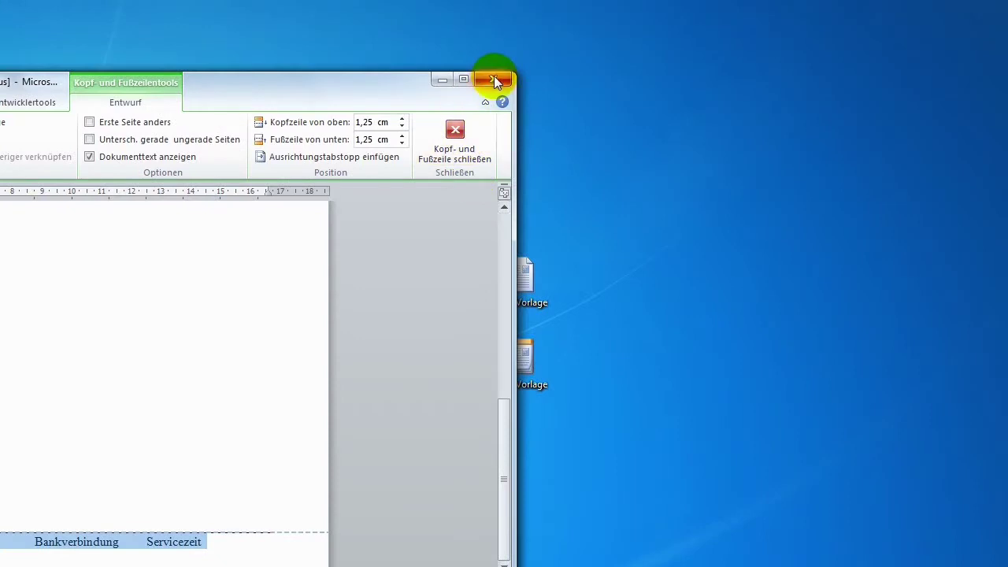
Close the remaining Word window without saving its changes.
{"action": "left_click", "coordinate": [494, 78]}
{"action": "left_click", "coordinate": [272, 296]}
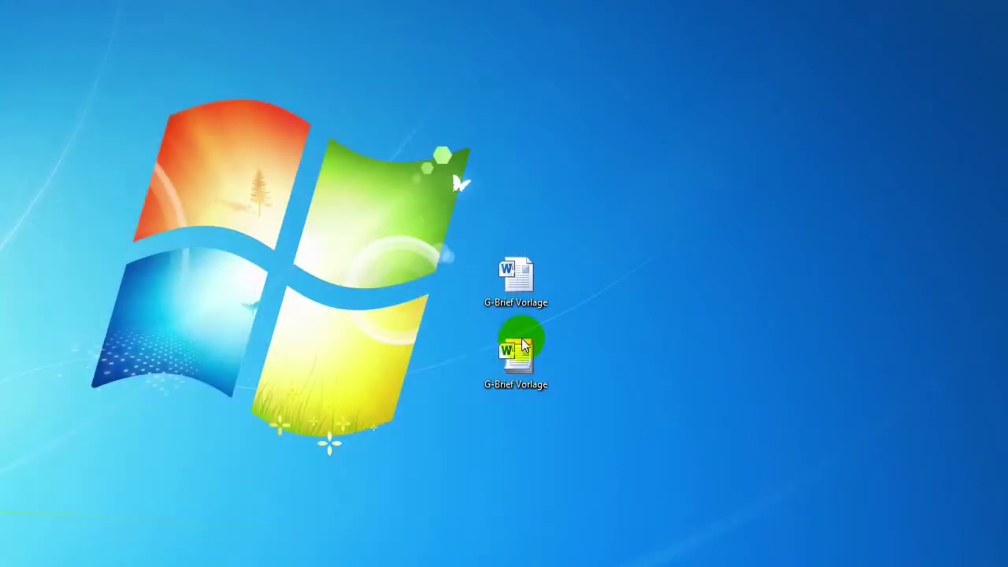
{"action": "left_click", "coordinate": [524, 345]}
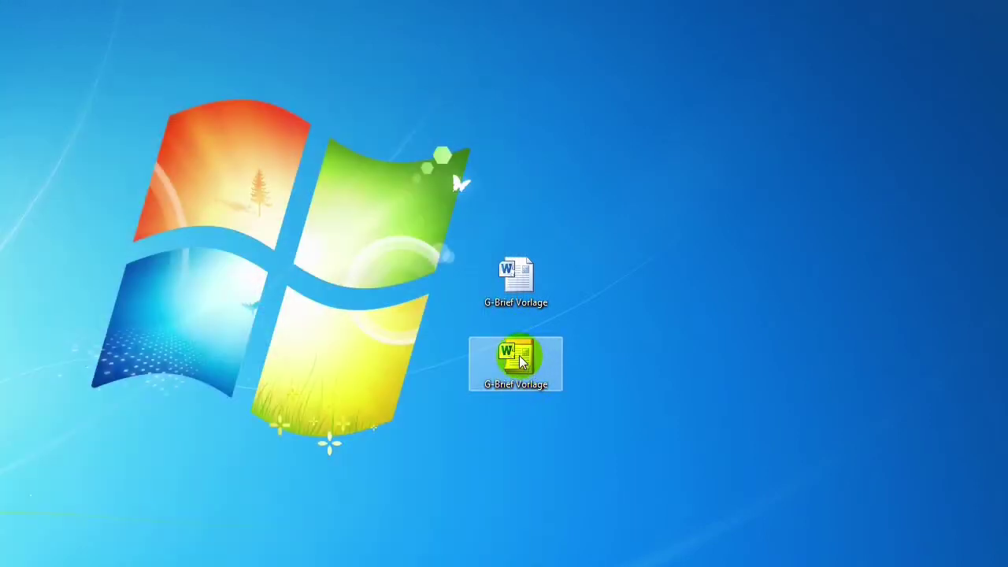